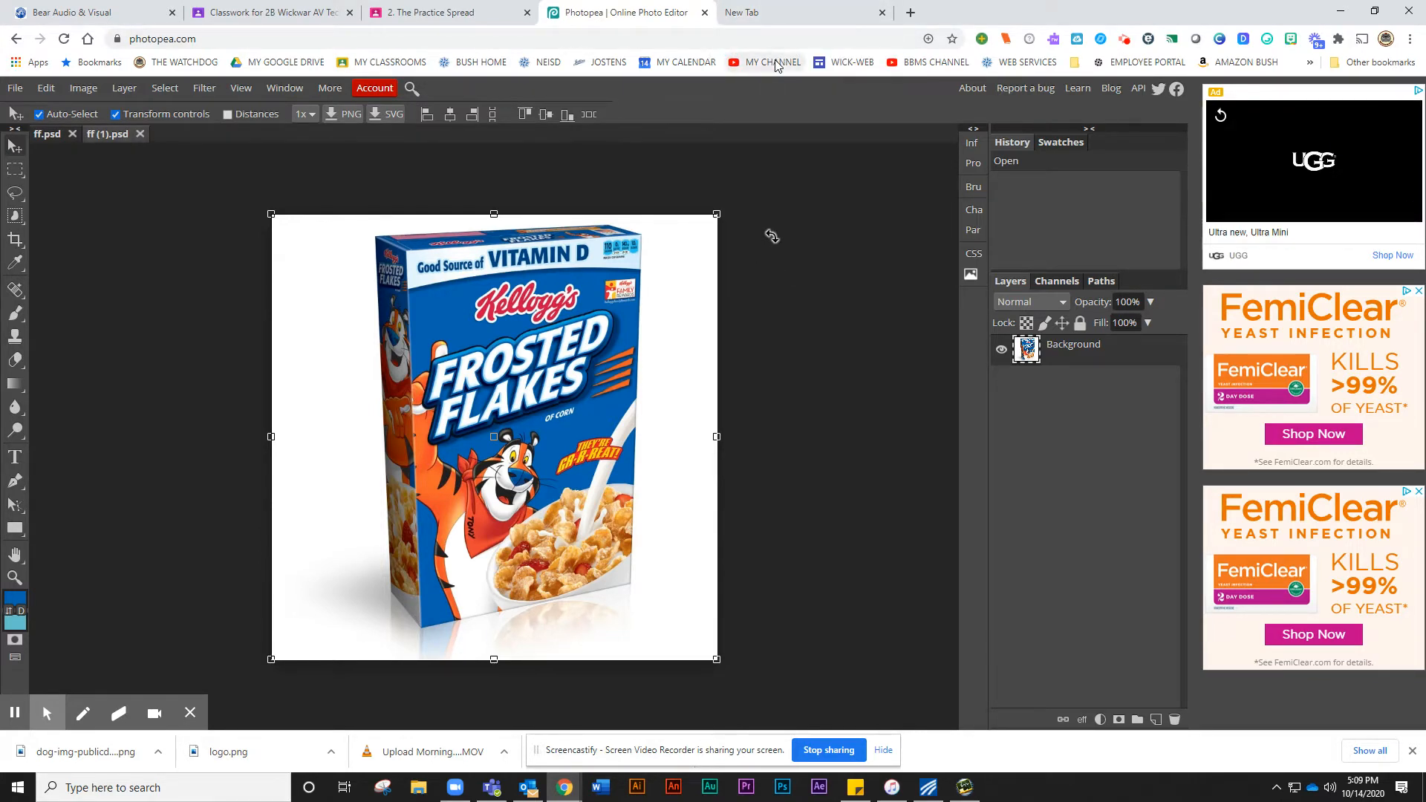
Search Google for "frosted flakes" images in the empty browser tab.
{"action": "left_click", "coordinate": [786, 18]}
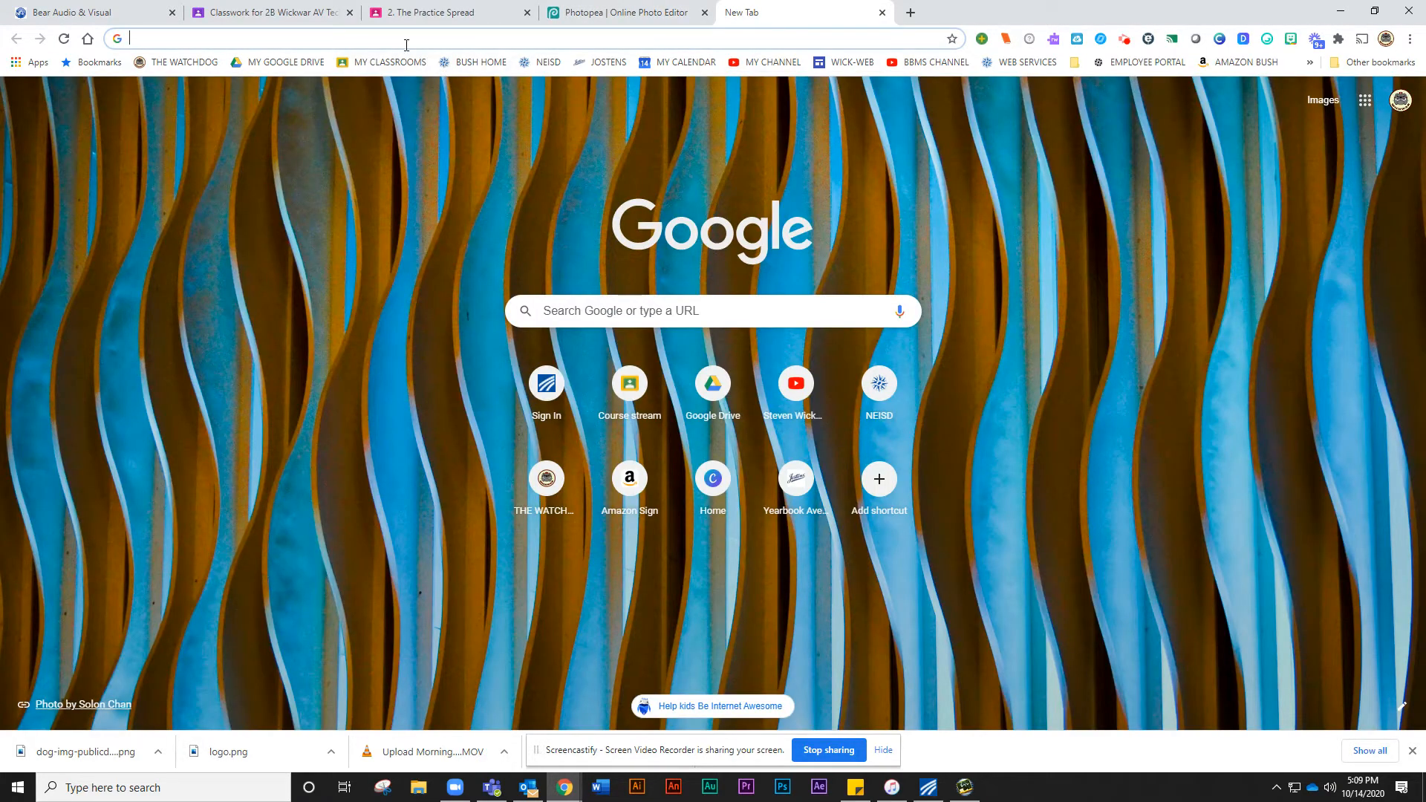
{"action": "left_click", "coordinate": [406, 44]}
{"action": "type", "text": "fros"}
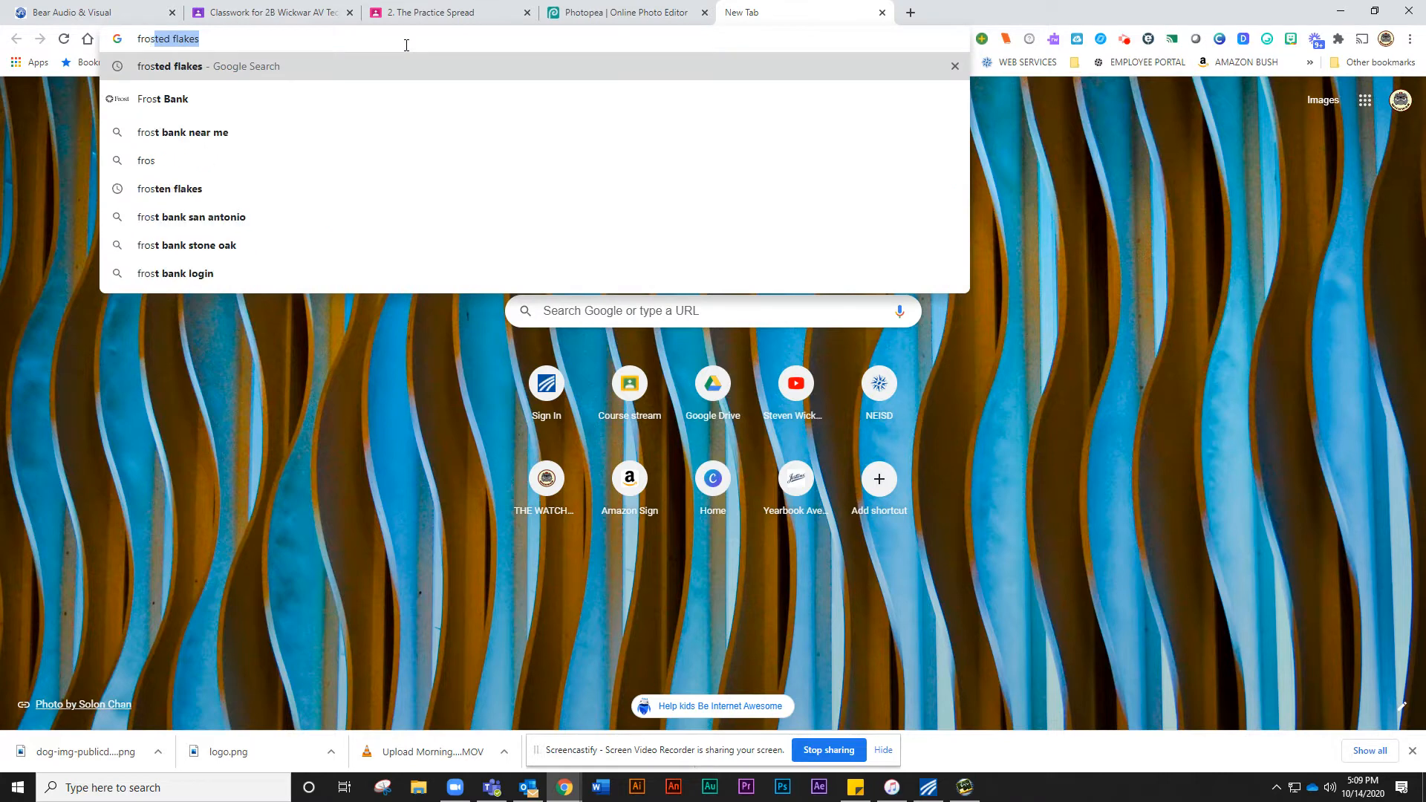
{"action": "type", "text": "ted flake"}
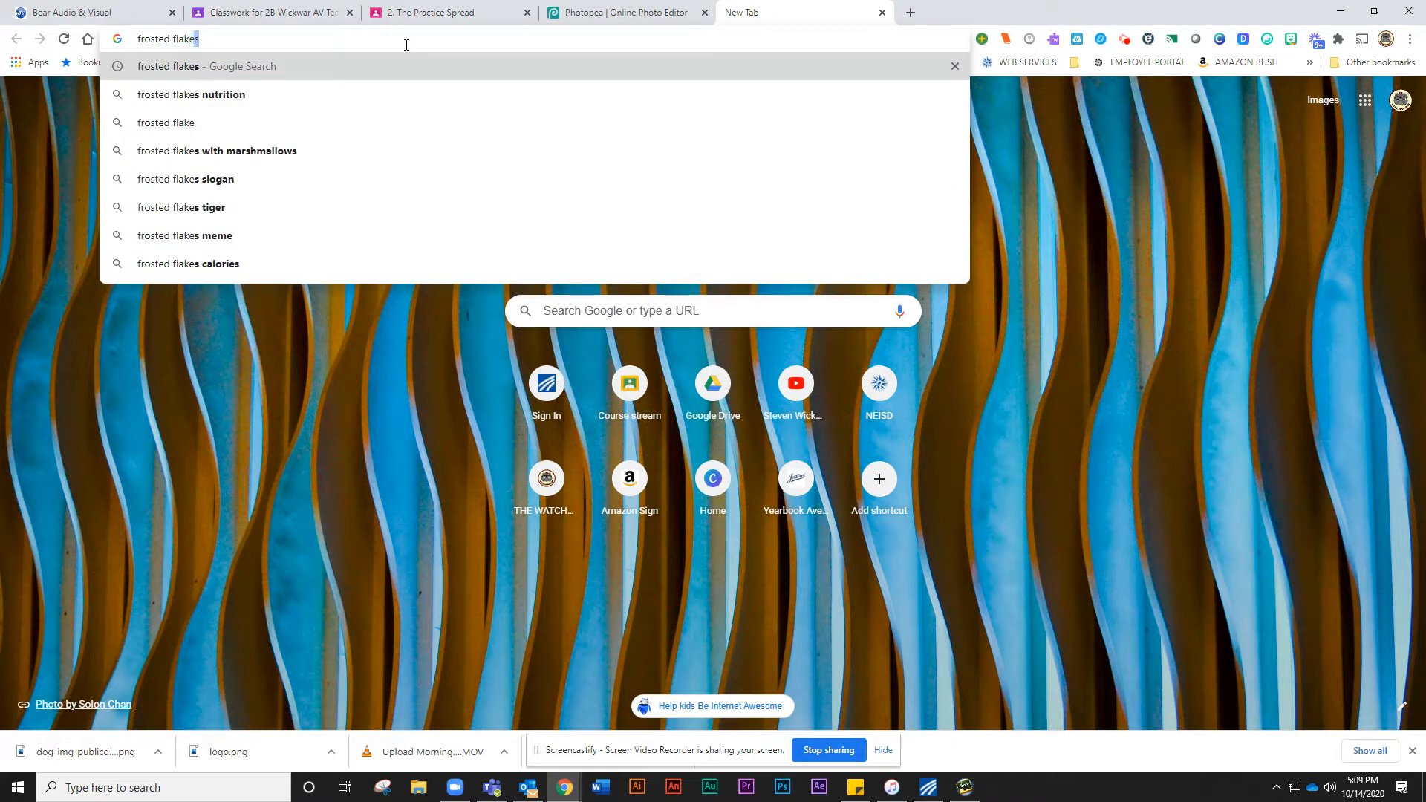
{"action": "key", "text": "Return"}
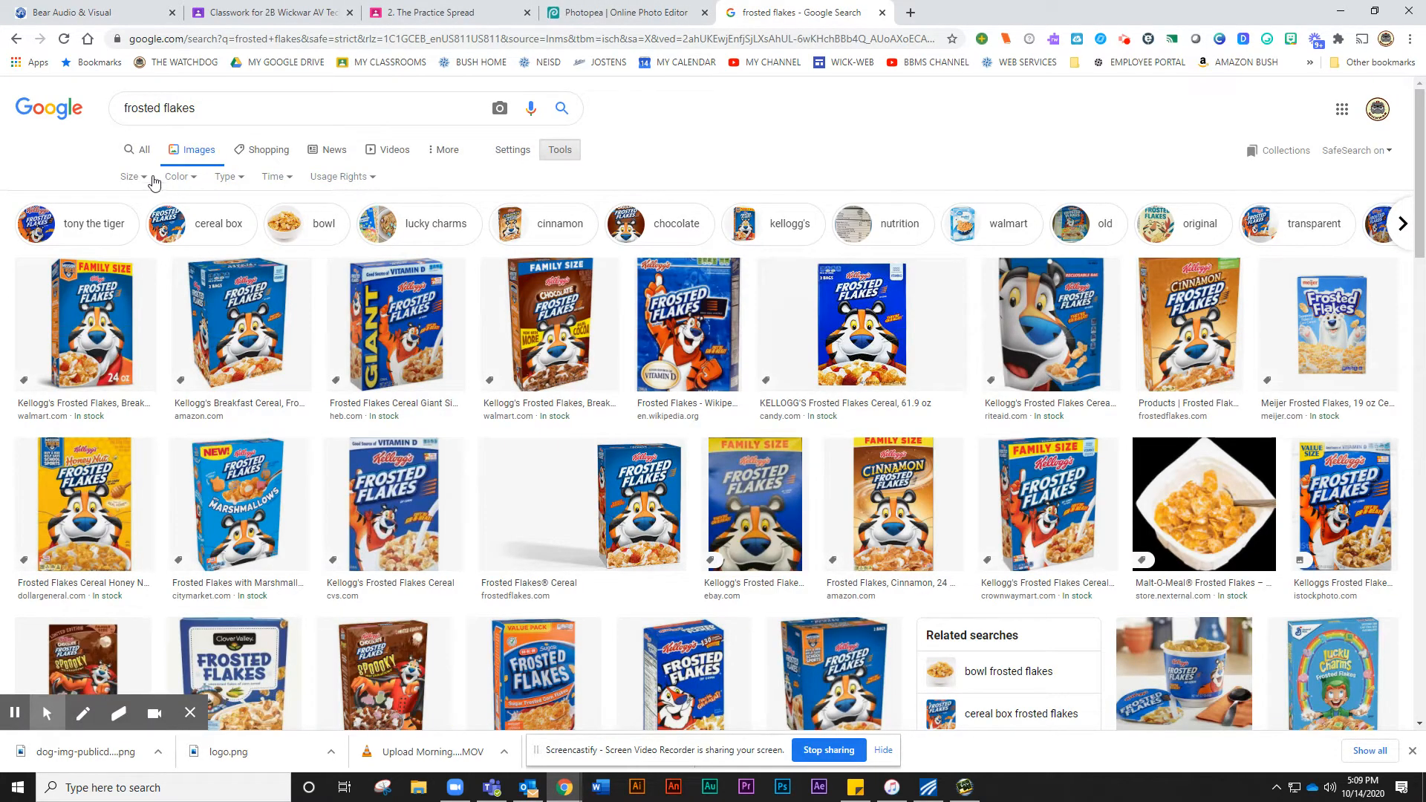
Limit the image results to large sizes and open the preview of the giant-size Frosted Flakes box.
{"action": "left_click", "coordinate": [153, 182]}
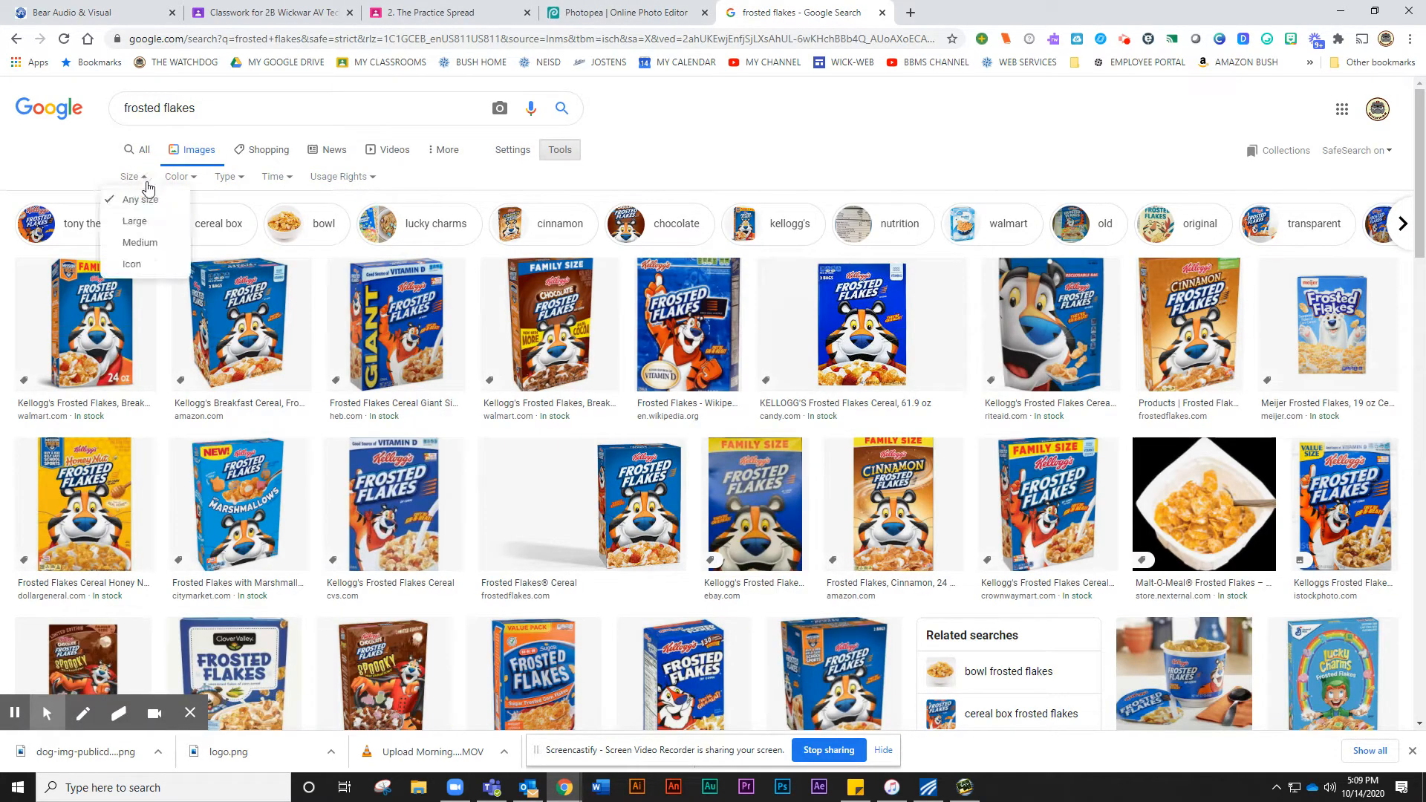
{"action": "left_click", "coordinate": [137, 220]}
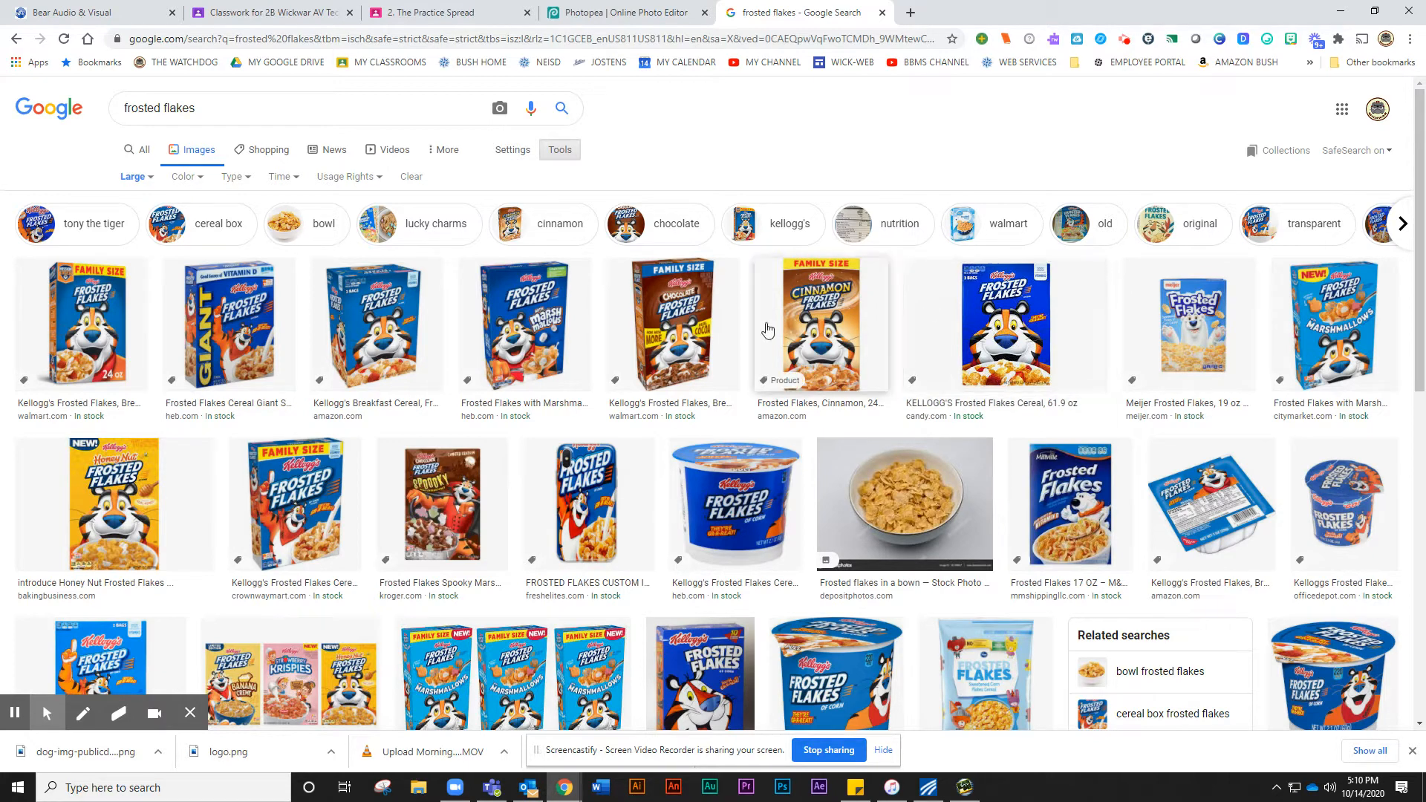
{"action": "left_click", "coordinate": [245, 339]}
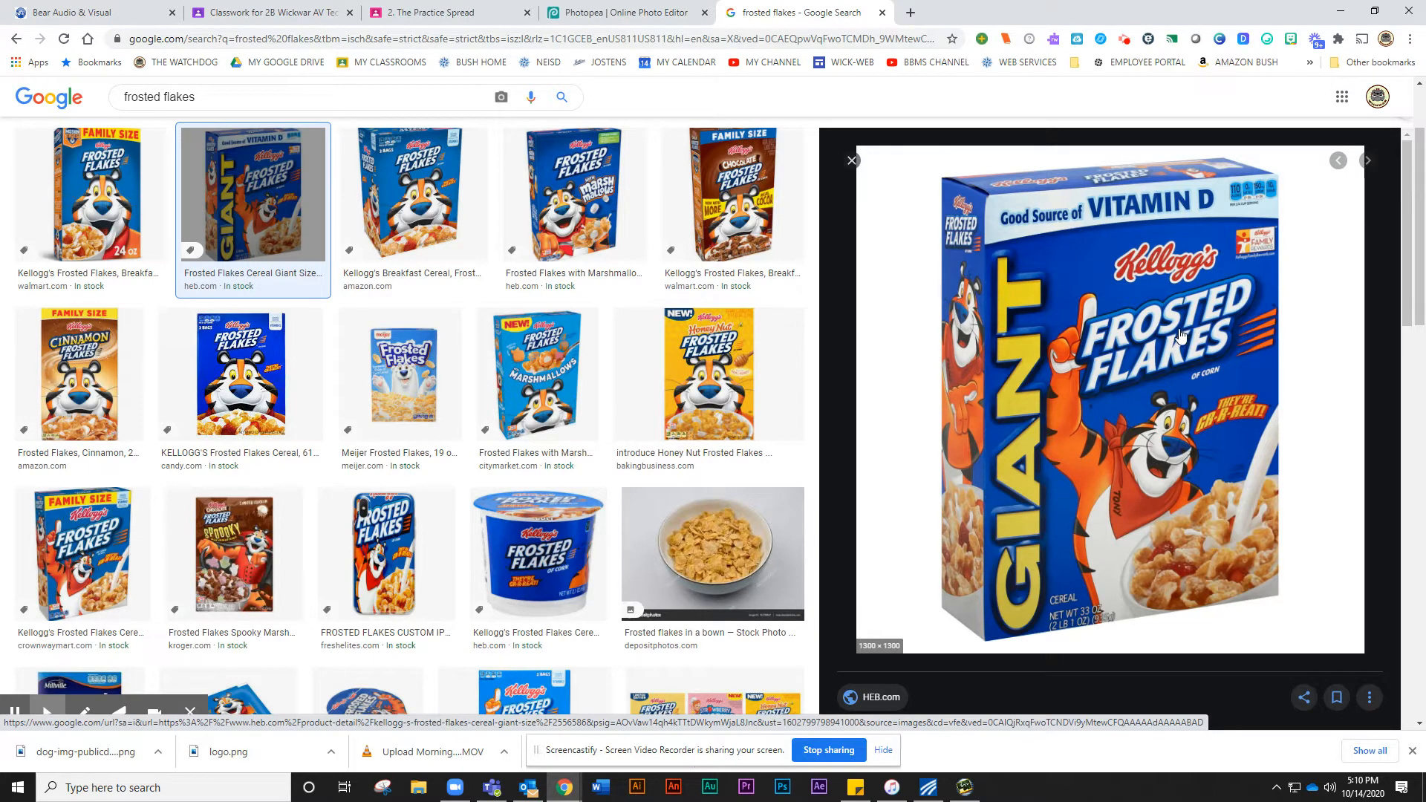
{"action": "right_click", "coordinate": [1140, 331]}
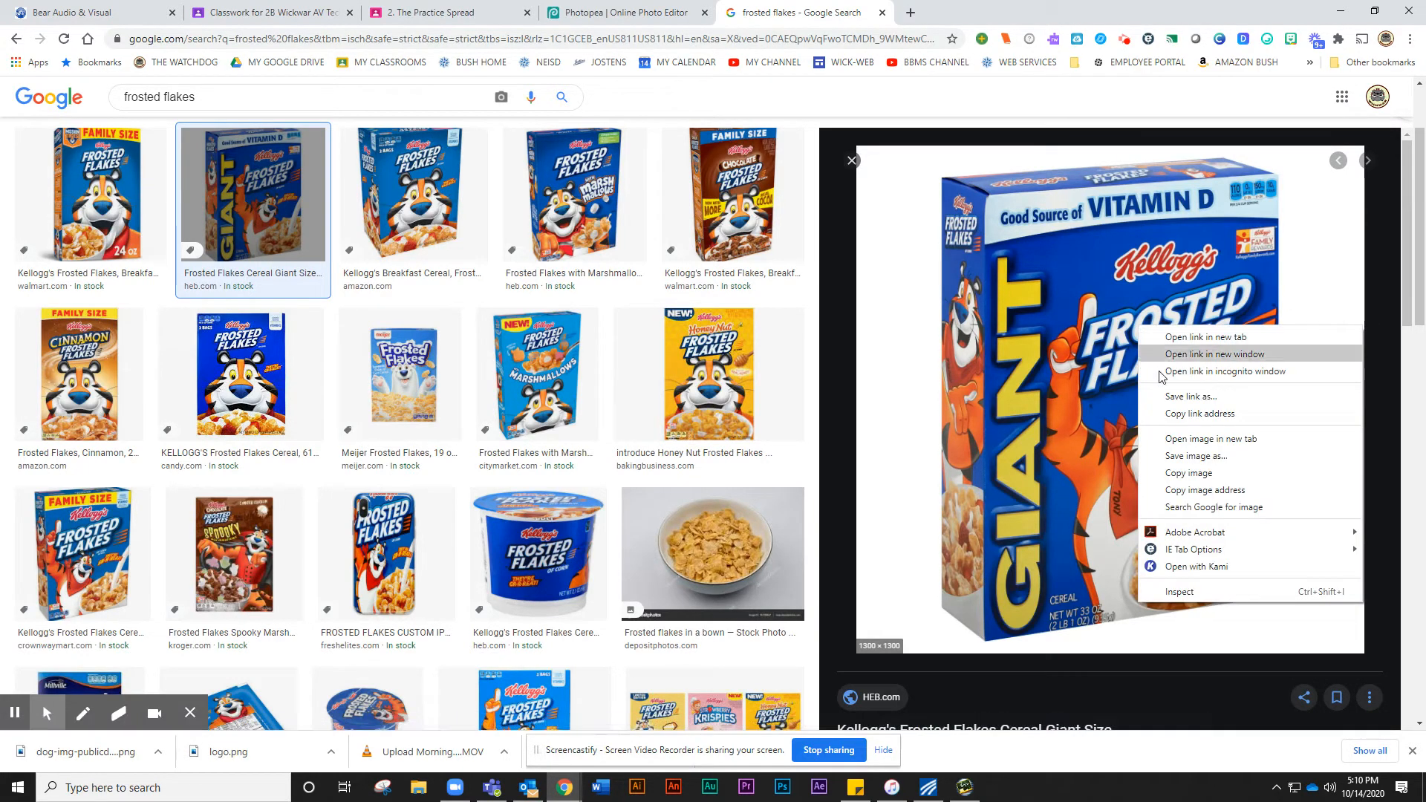
{"action": "left_click", "coordinate": [1185, 459]}
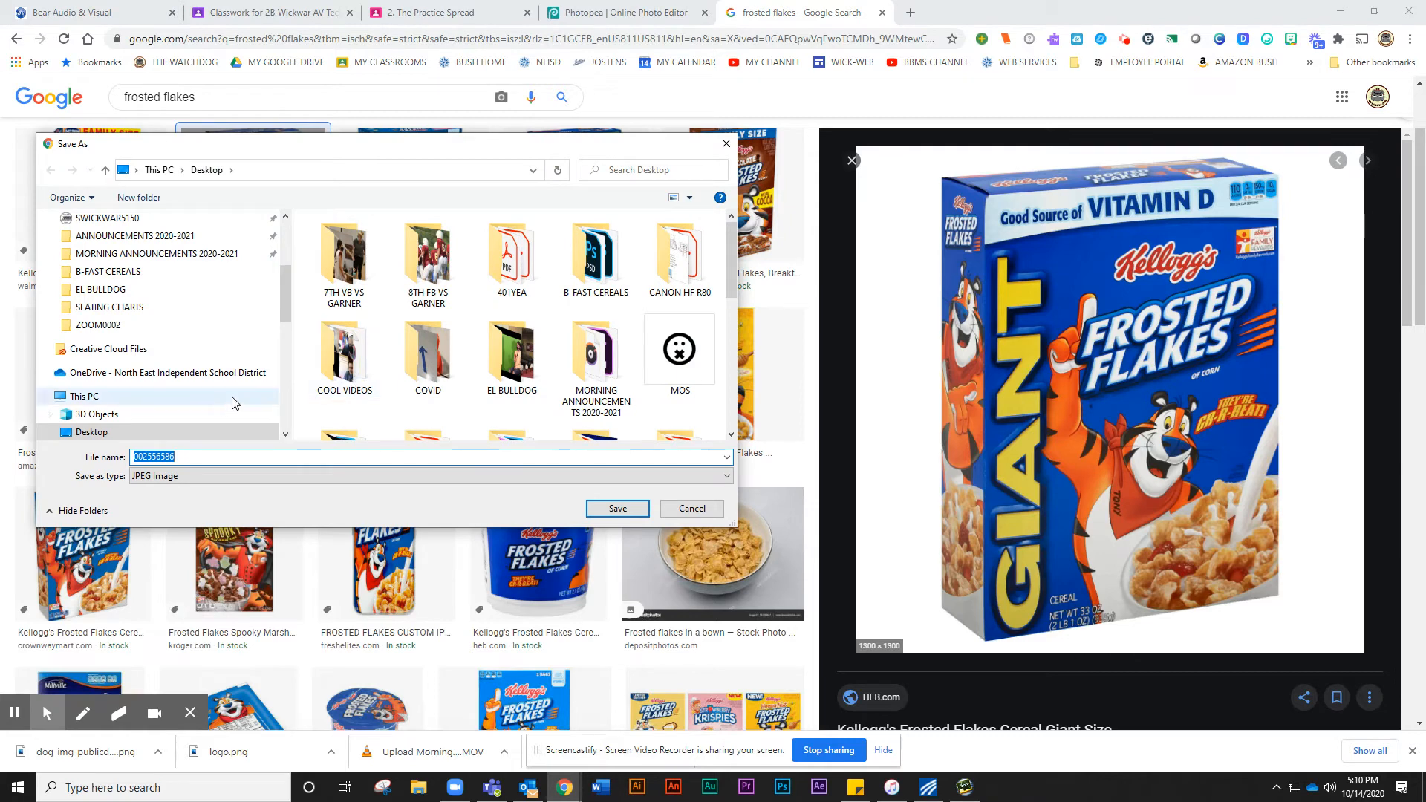
{"action": "double_click", "coordinate": [608, 237]}
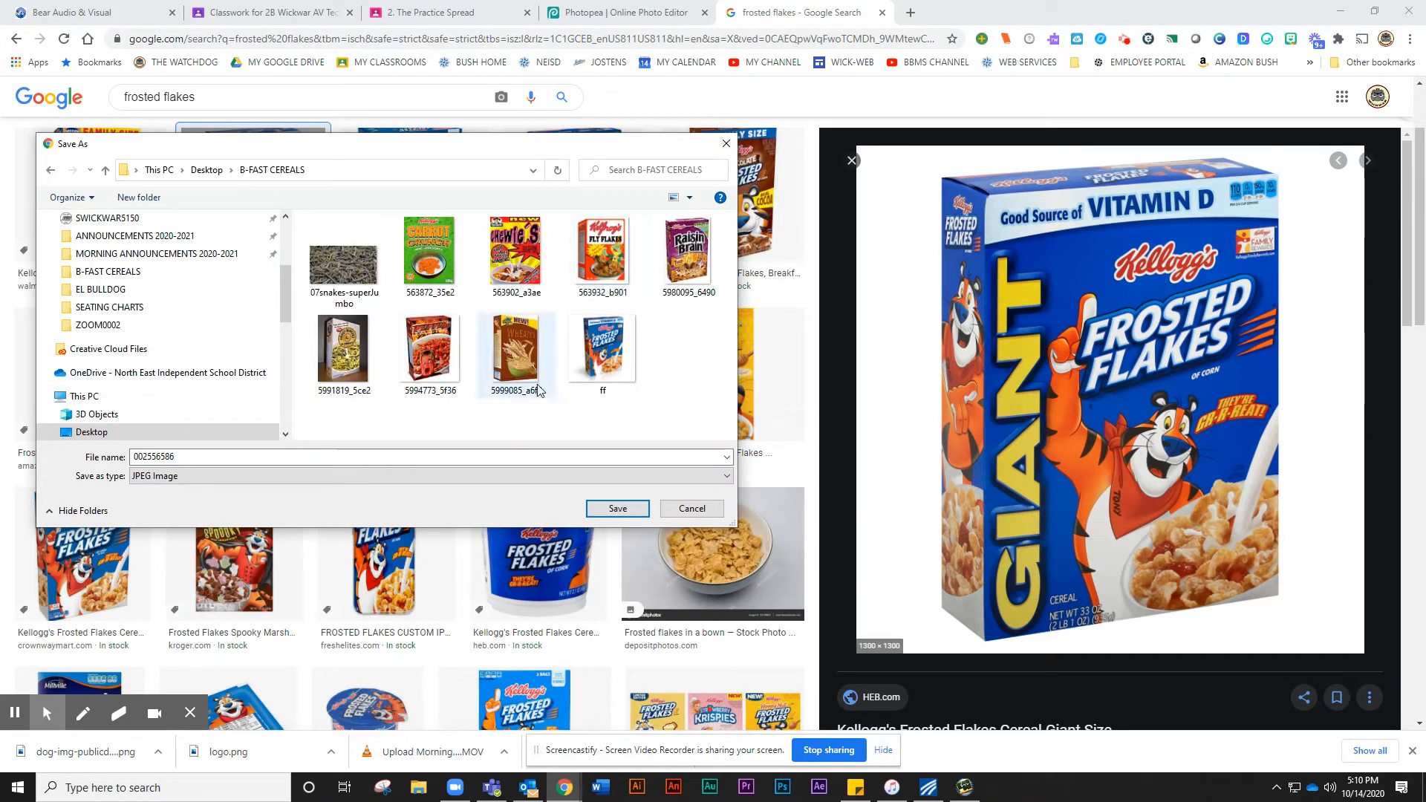
{"action": "left_click", "coordinate": [700, 509]}
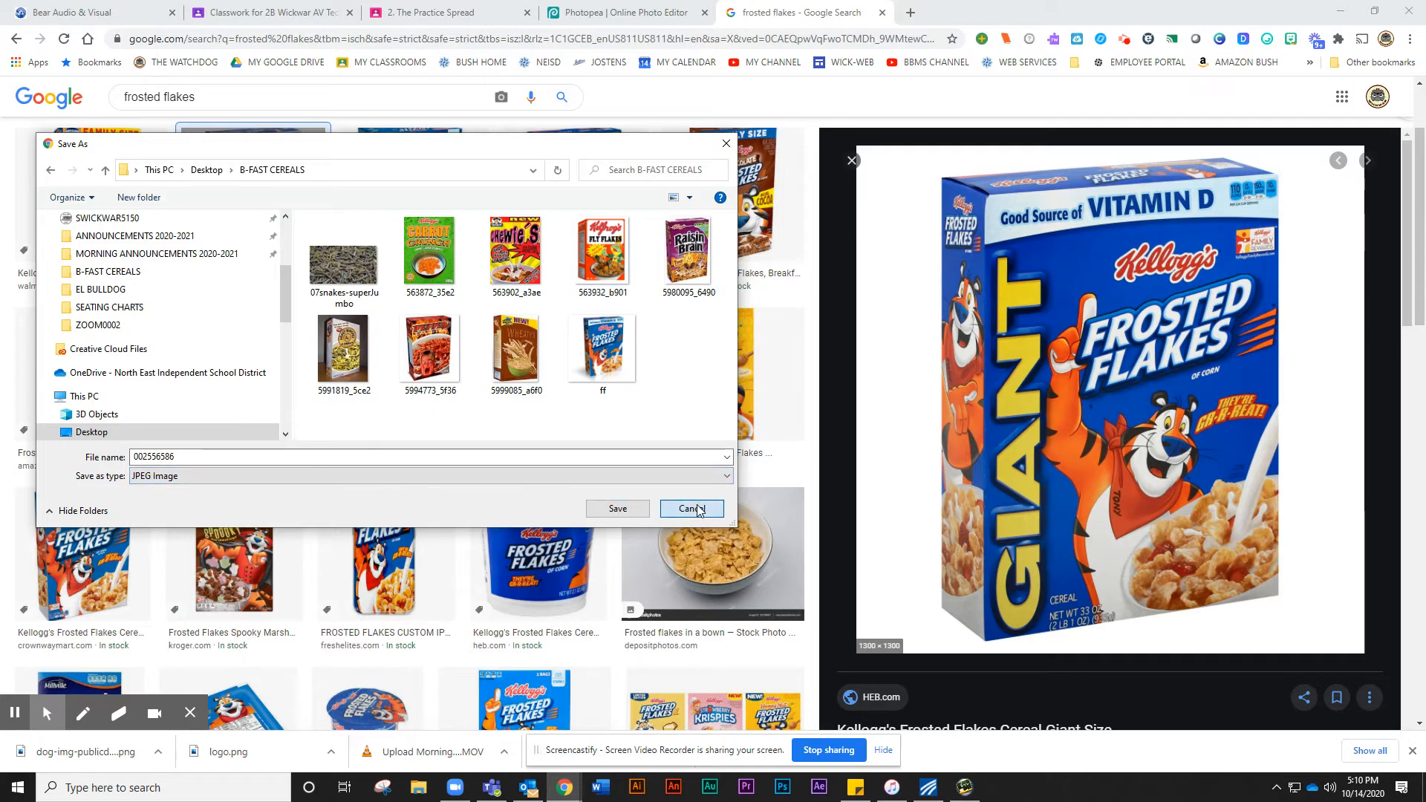
Switch to Photopea and create a new project from the 8 x 12 in photo preset with the DPI set to 72.
{"action": "left_click", "coordinate": [624, 22]}
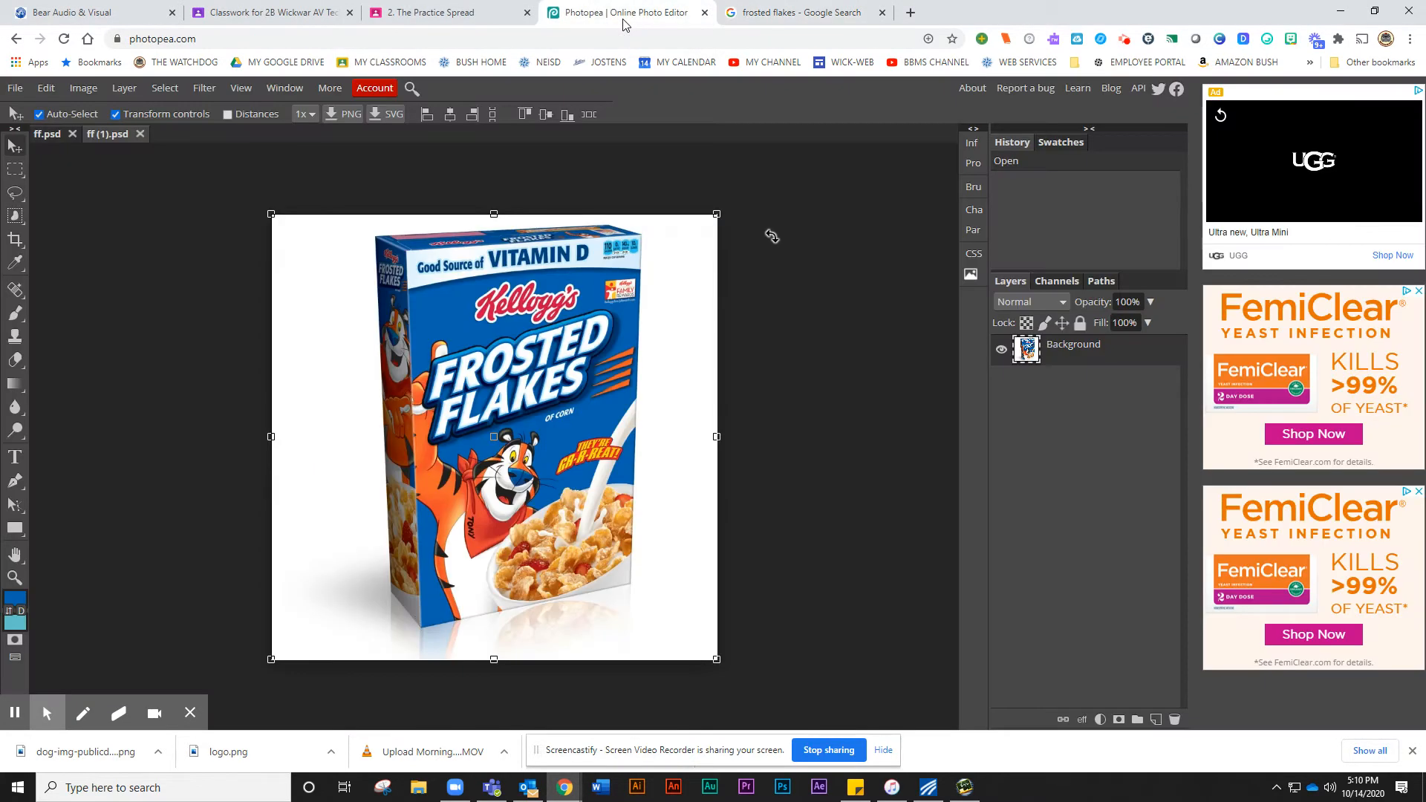
{"action": "left_click", "coordinate": [15, 90]}
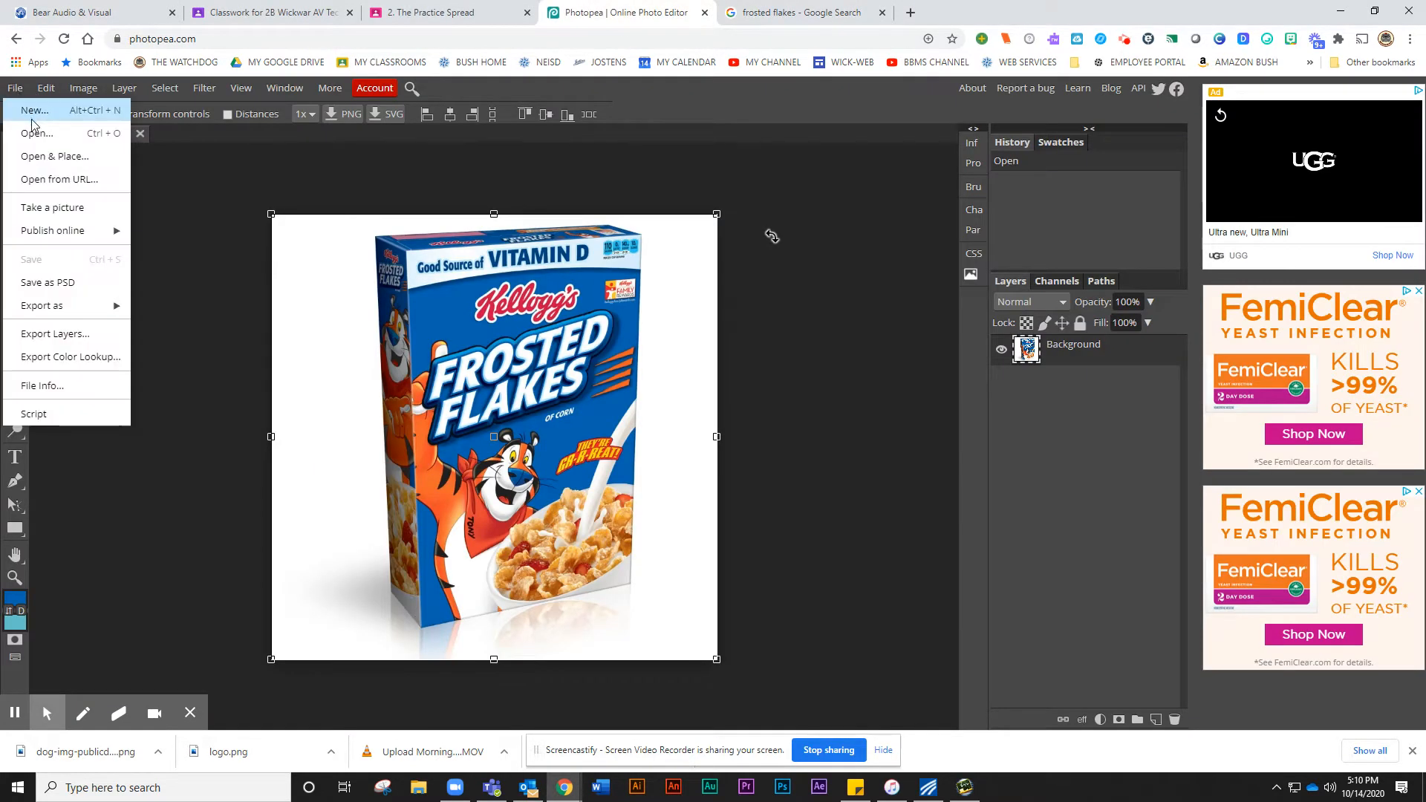
{"action": "left_click", "coordinate": [33, 117]}
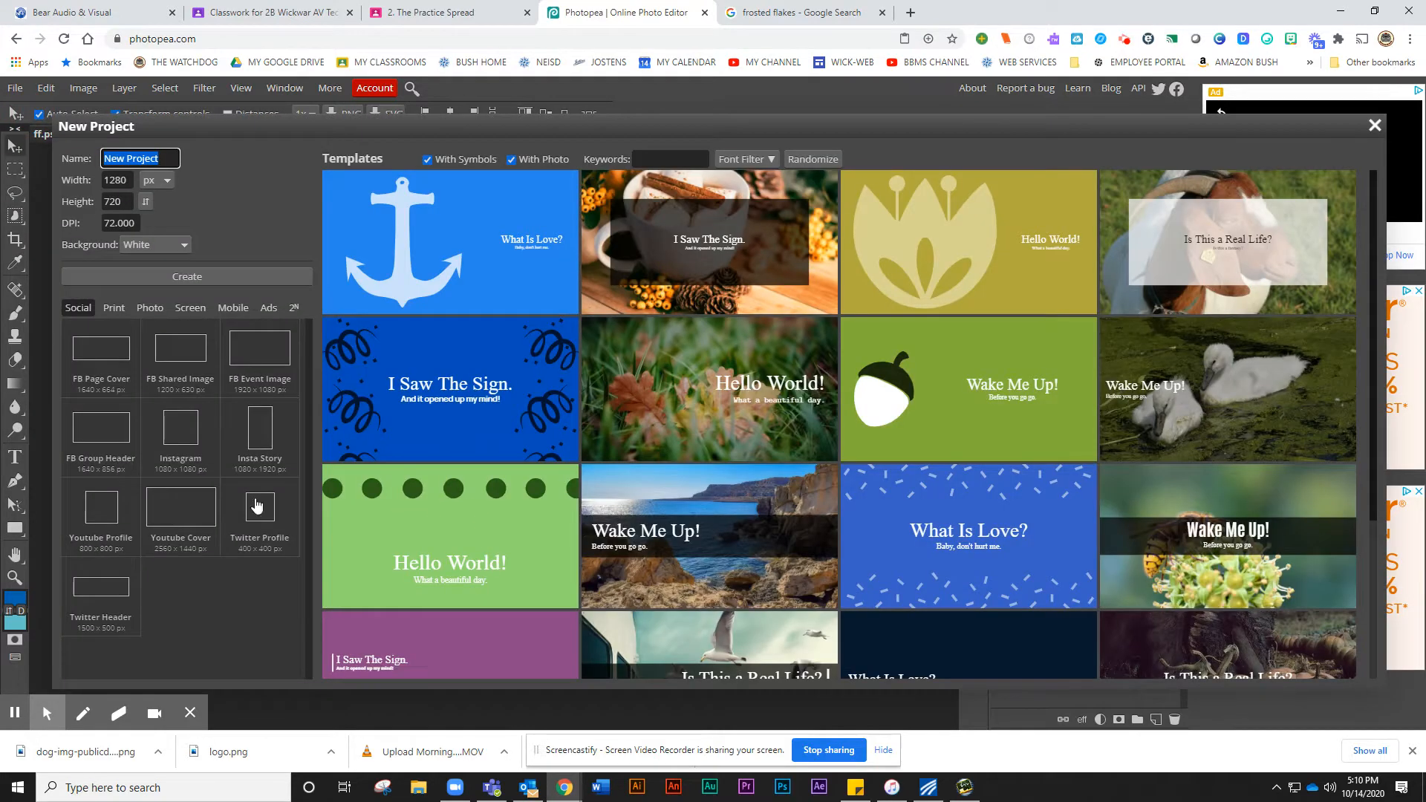
{"action": "left_click", "coordinate": [149, 309]}
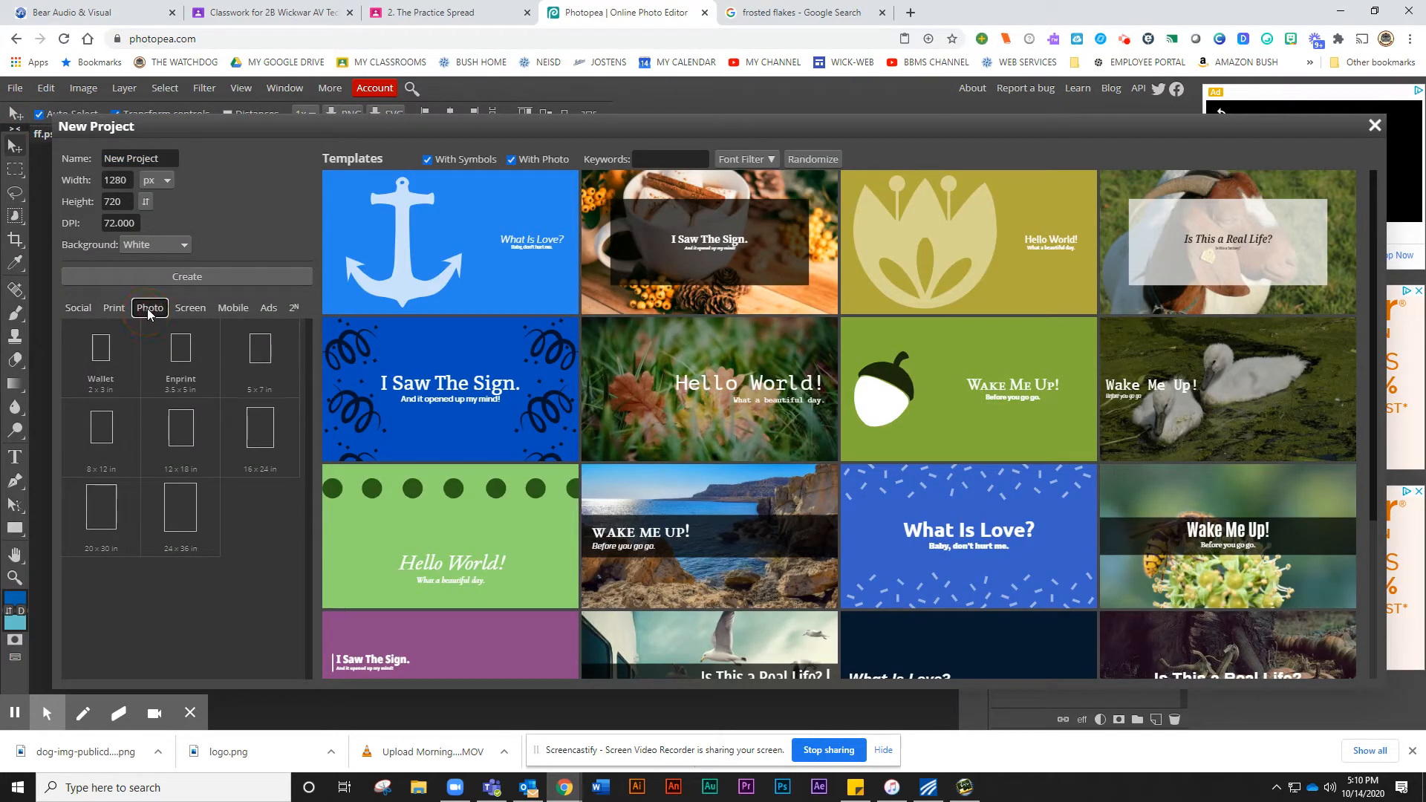
{"action": "left_click", "coordinate": [103, 443]}
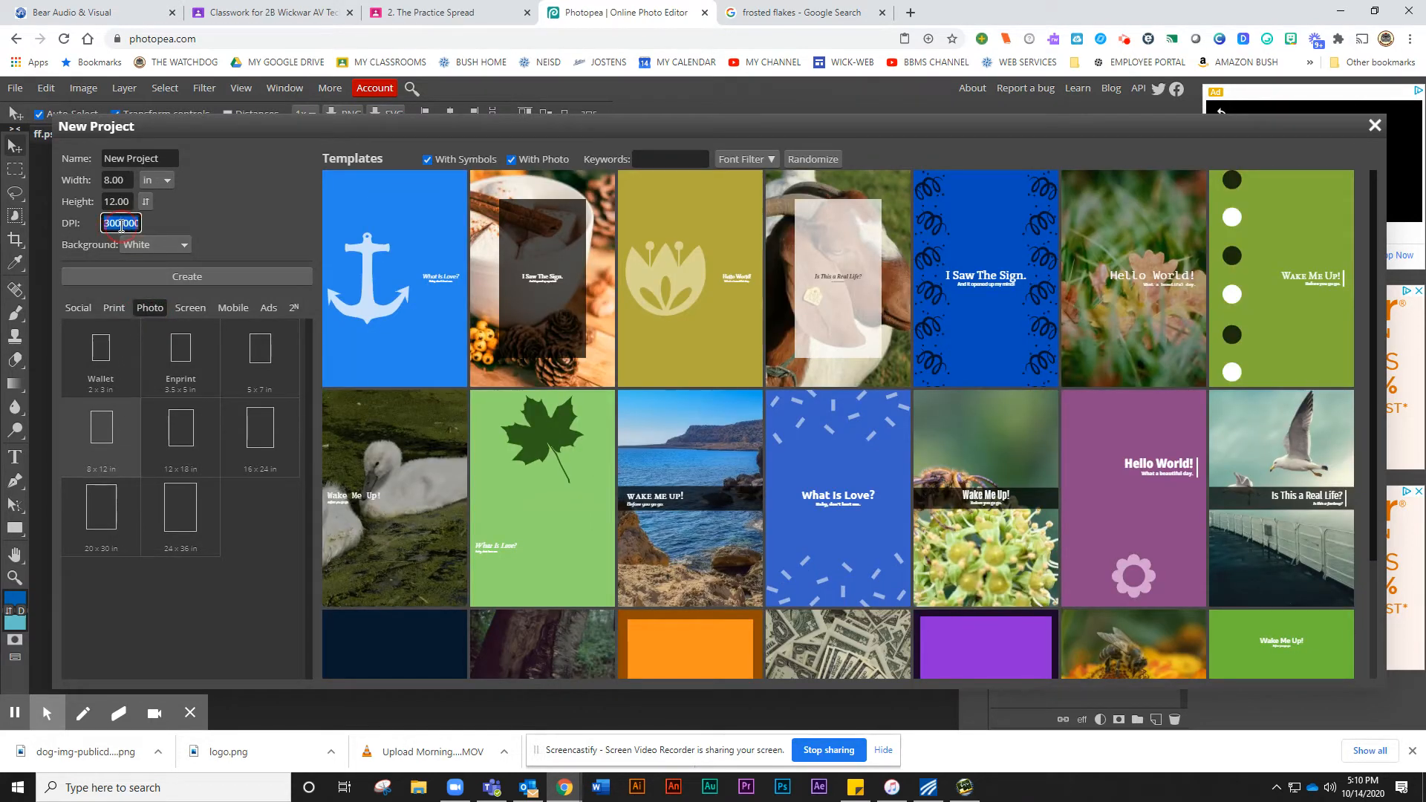
{"action": "type", "text": "72"}
{"action": "left_click", "coordinate": [180, 276]}
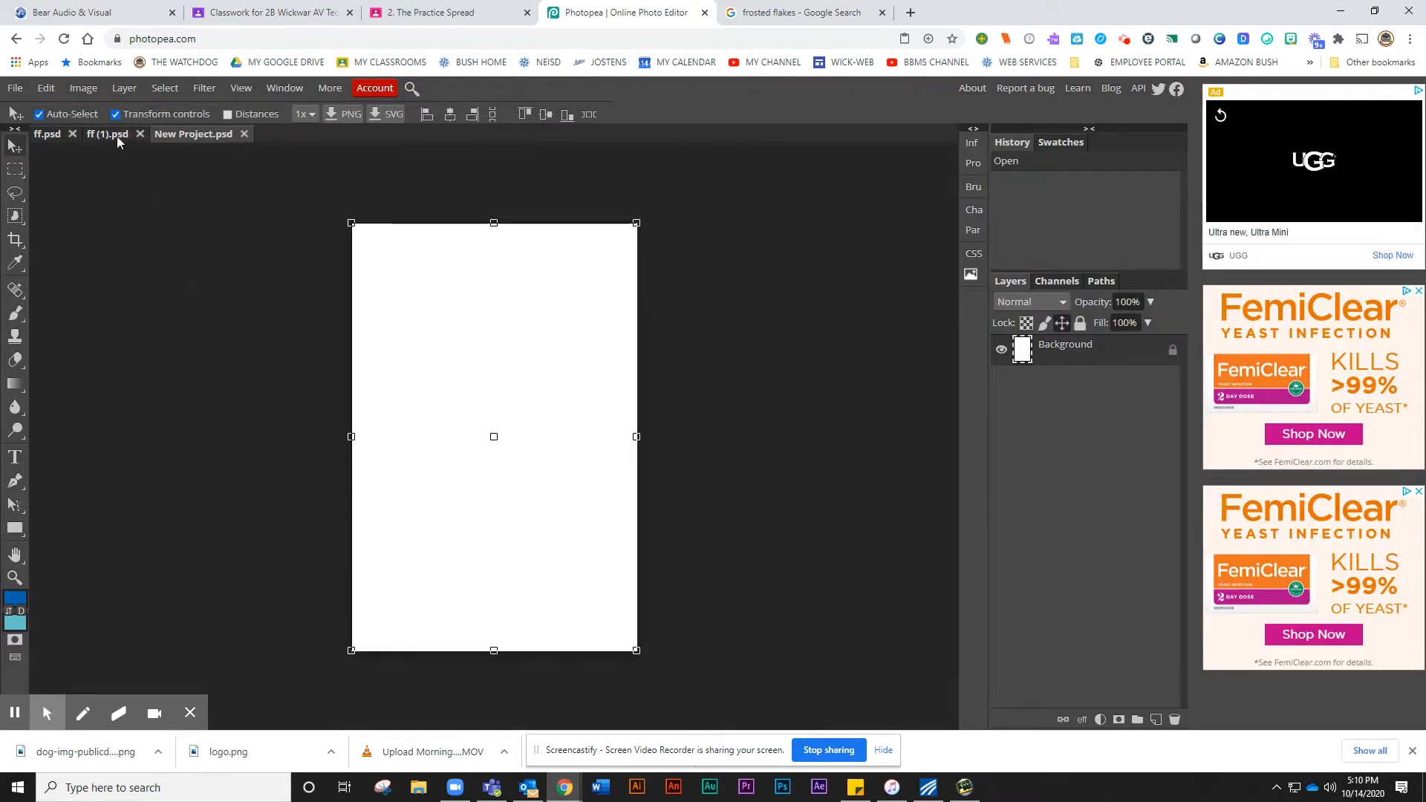
Duplicate the Background layer in the ff (1).psd document.
{"action": "left_click", "coordinate": [15, 88]}
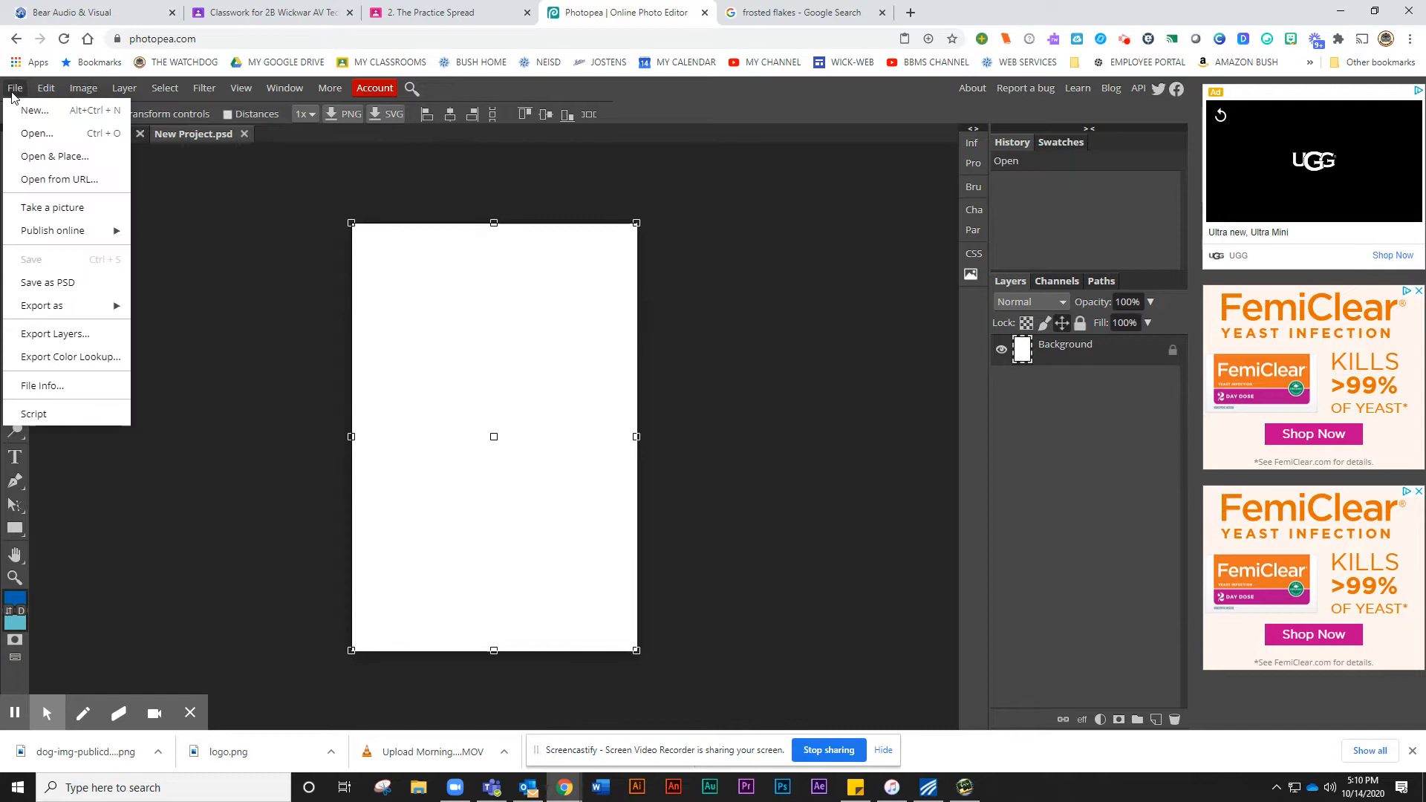
{"action": "left_click", "coordinate": [51, 156]}
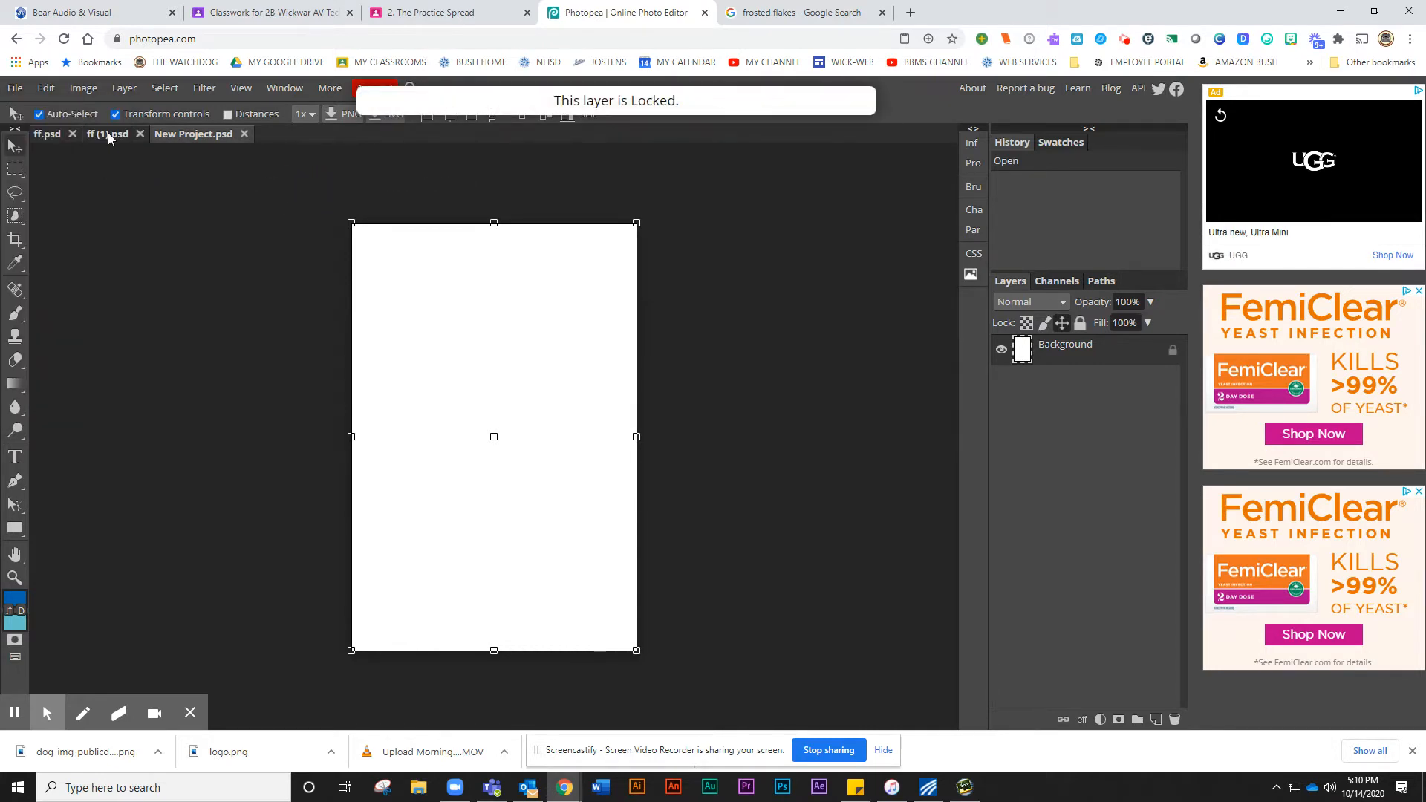
{"action": "left_click", "coordinate": [108, 136]}
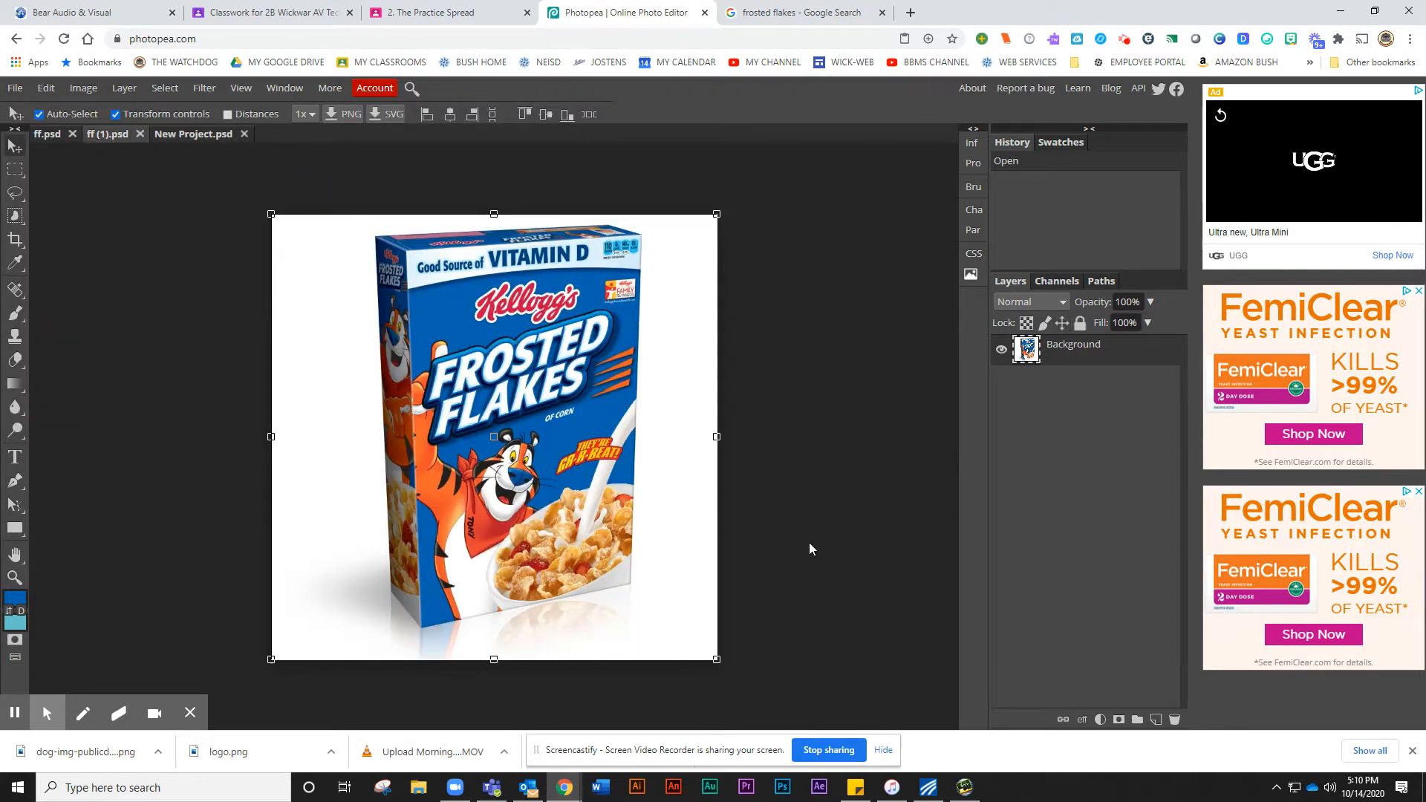
{"action": "left_click_drag", "start_coordinate": [1026, 356], "coordinate": [1154, 720]}
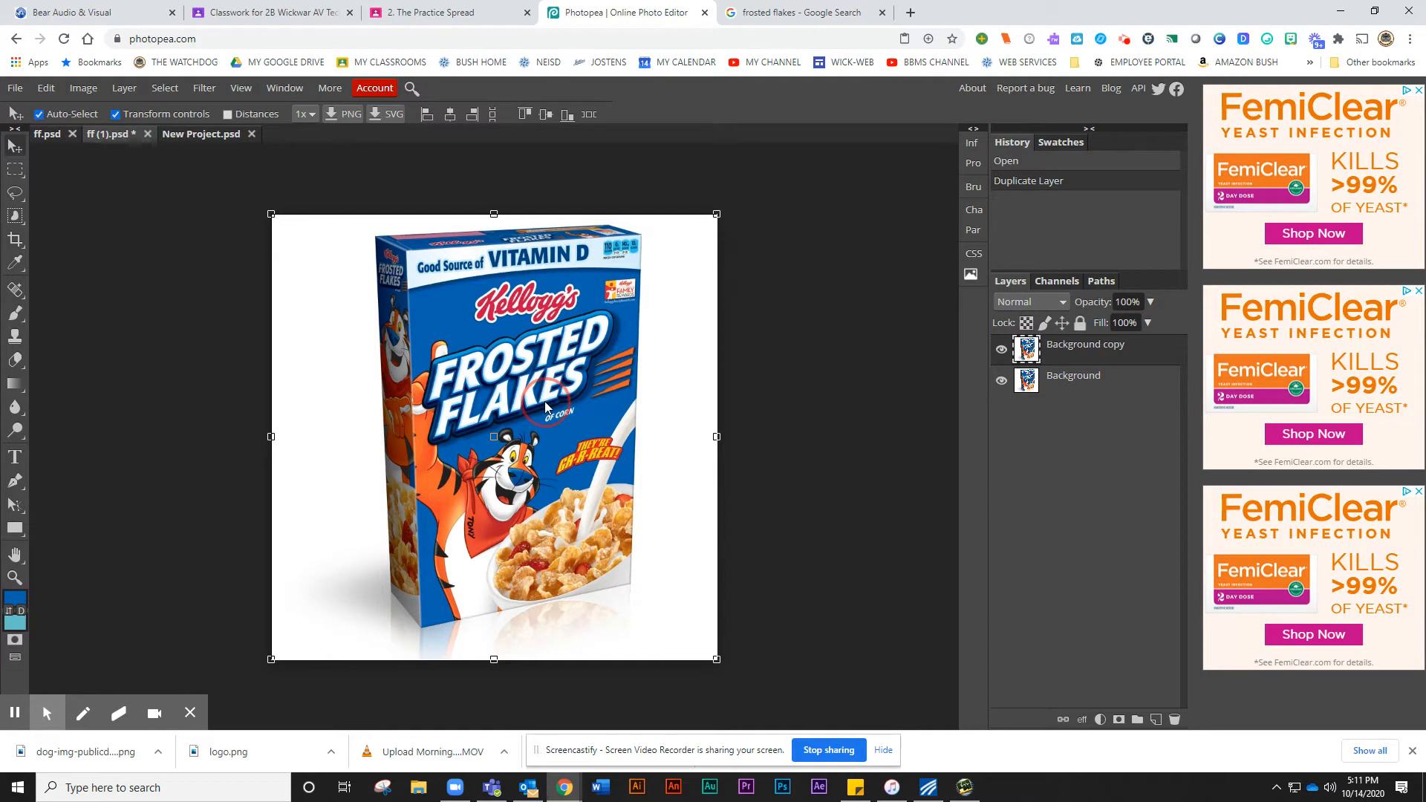
Choose the Brush tool and set its size to 42 px for covering the box lettering.
{"action": "scroll", "coordinate": [545, 406], "scroll_direction": "up", "scroll_amount": 5}
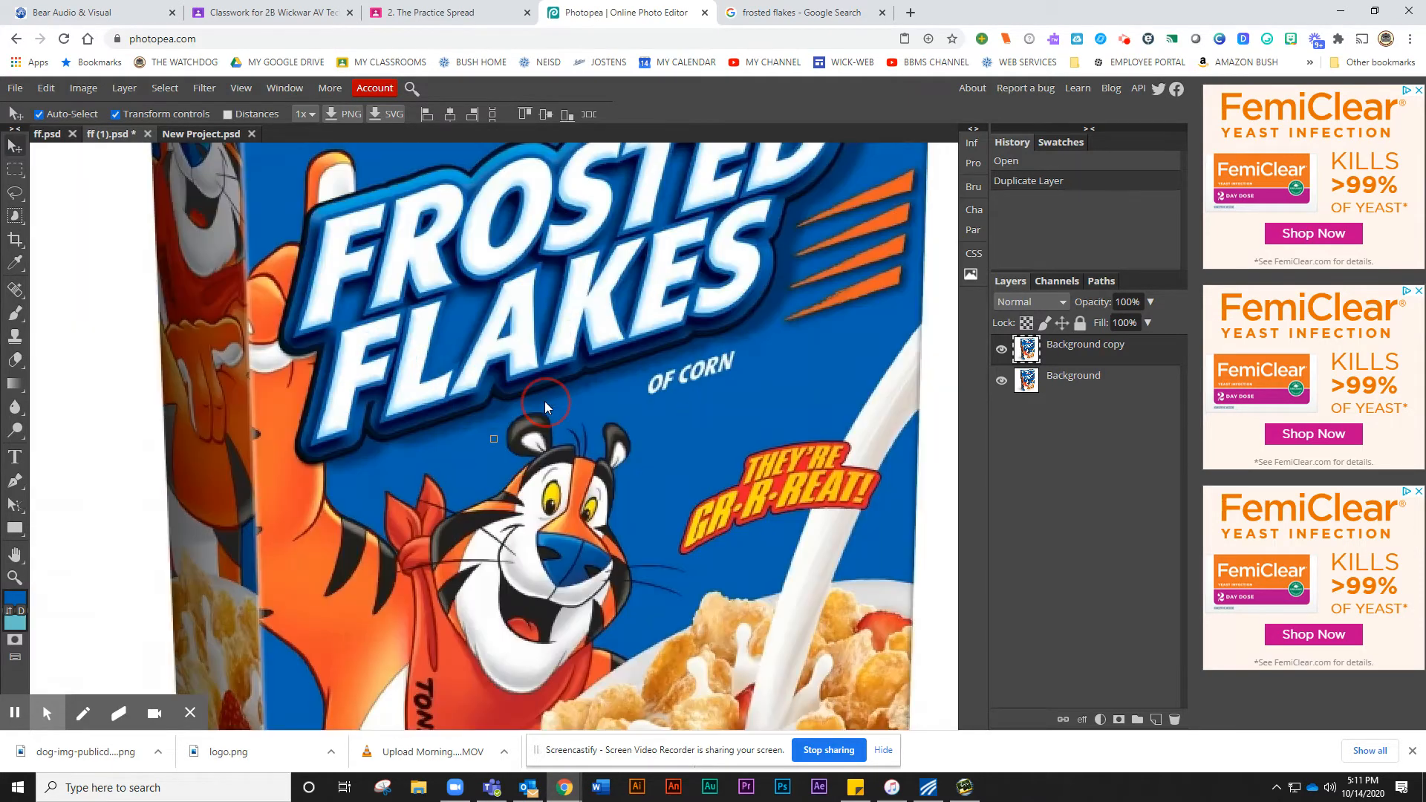
{"action": "scroll", "coordinate": [546, 393], "scroll_direction": "up", "scroll_amount": 4}
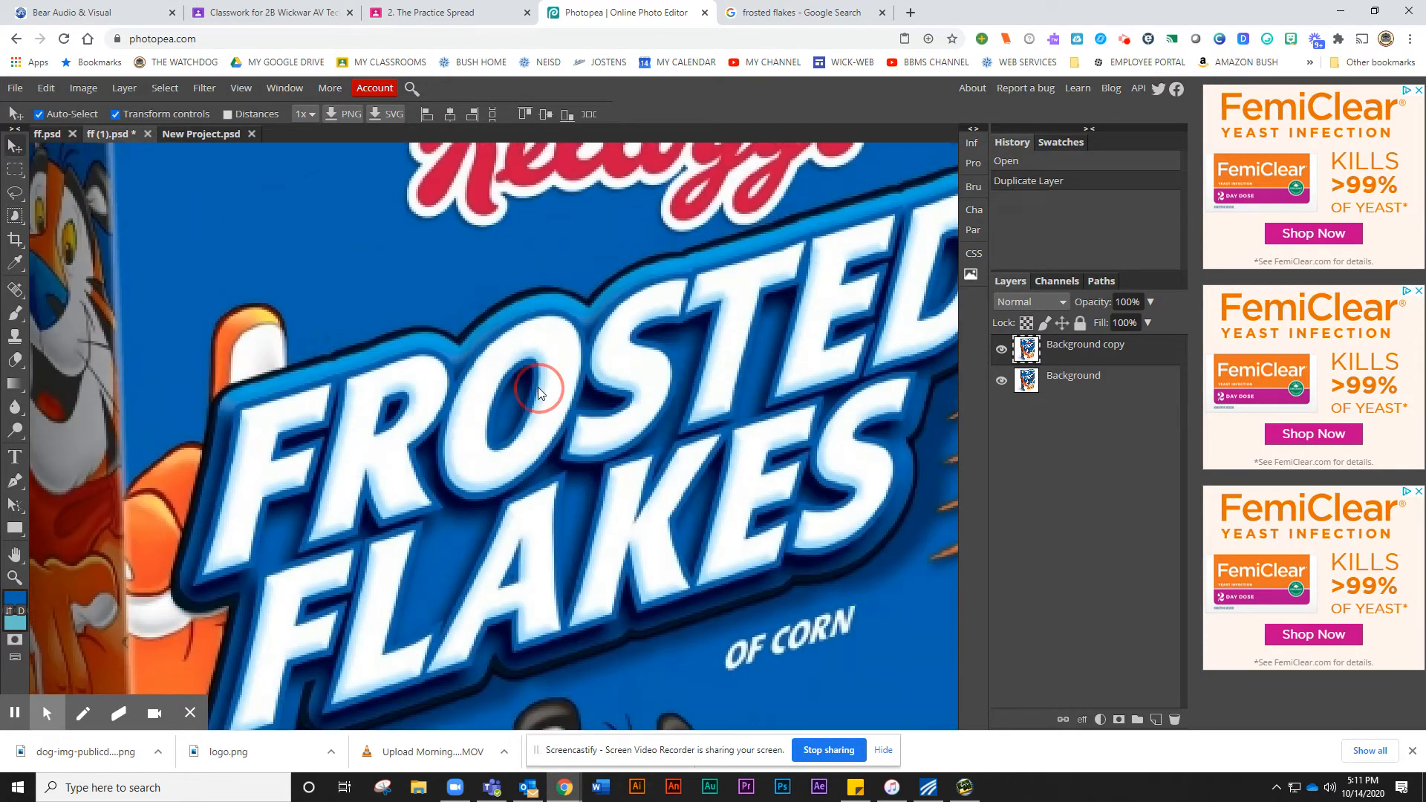
{"action": "scroll", "coordinate": [543, 388], "scroll_direction": "down", "scroll_amount": 1}
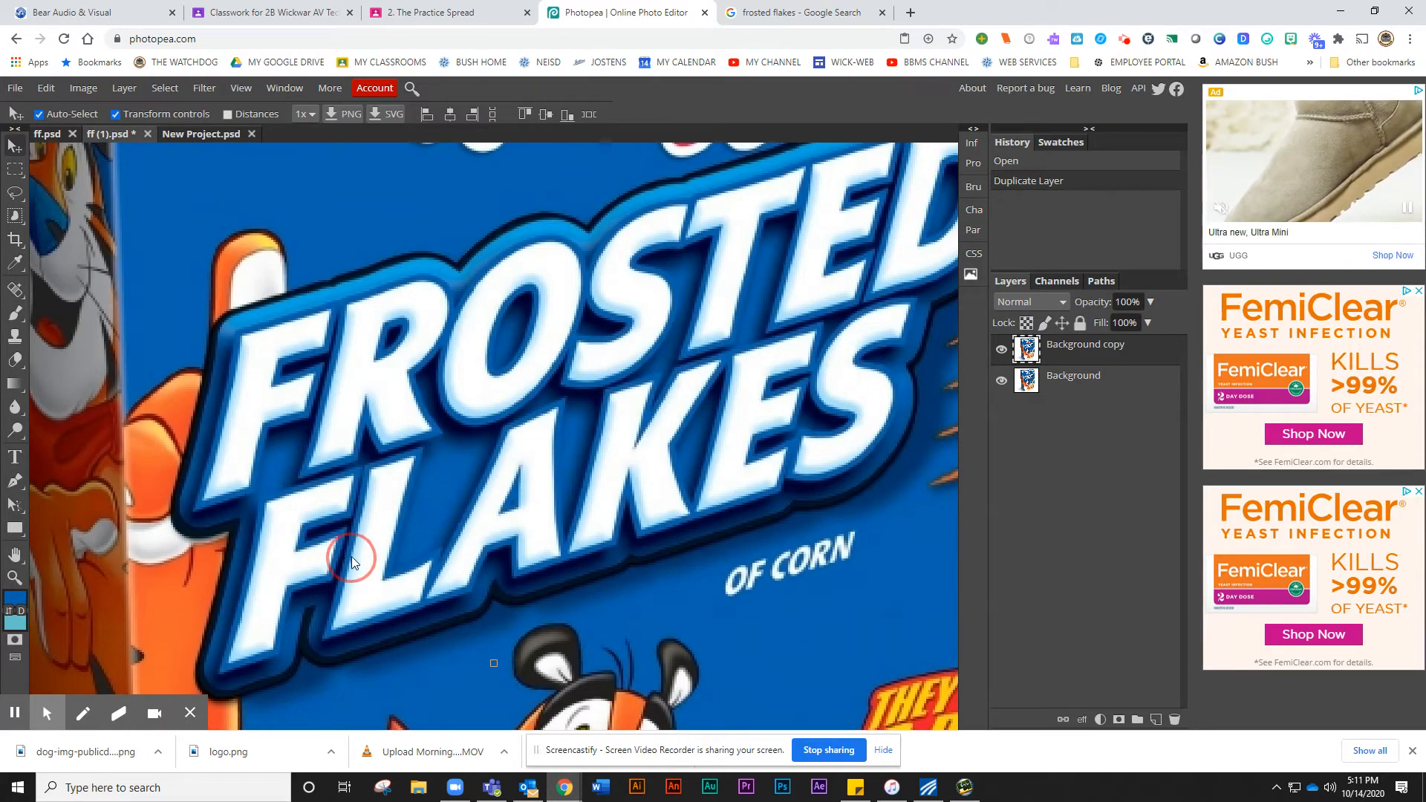
{"action": "left_click", "coordinate": [15, 262]}
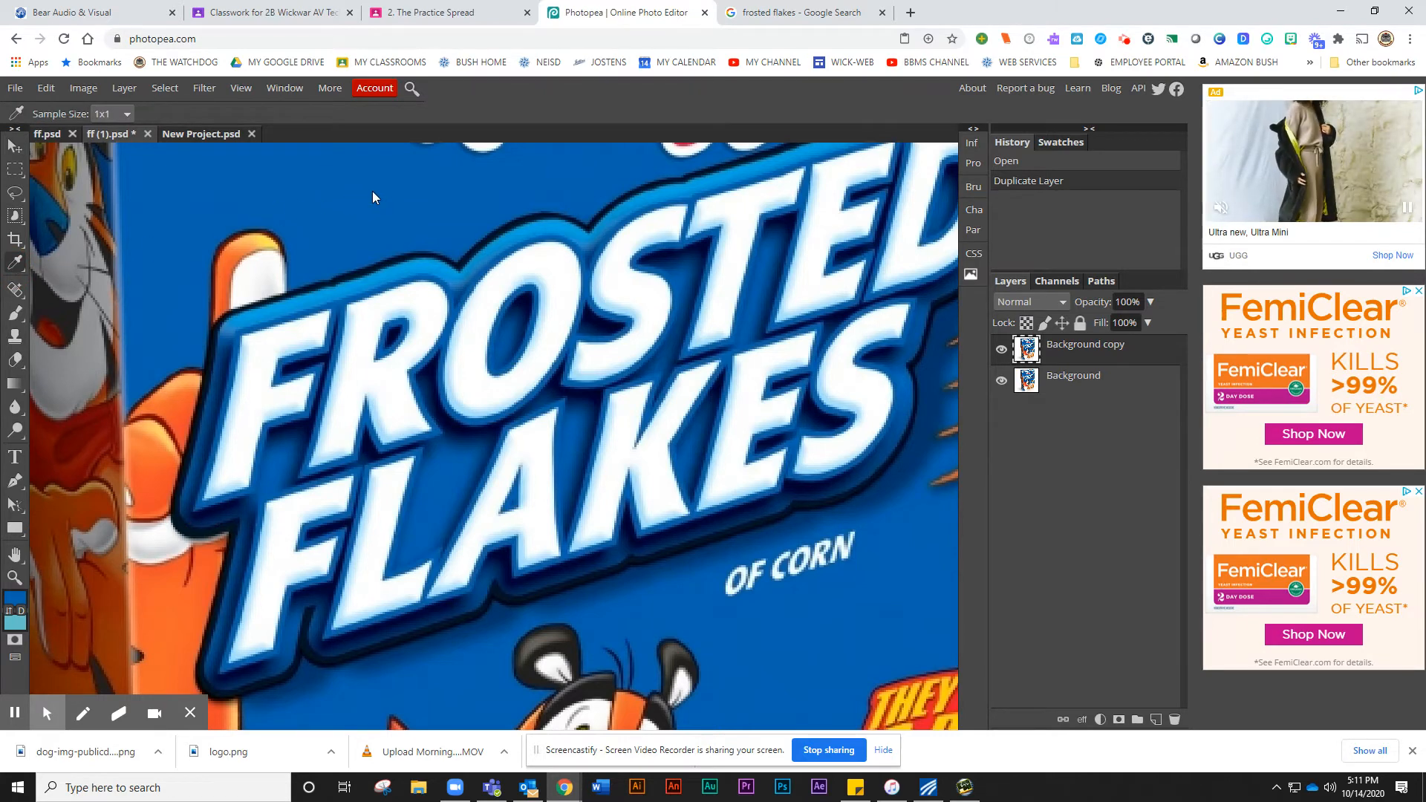
{"action": "left_click", "coordinate": [15, 313]}
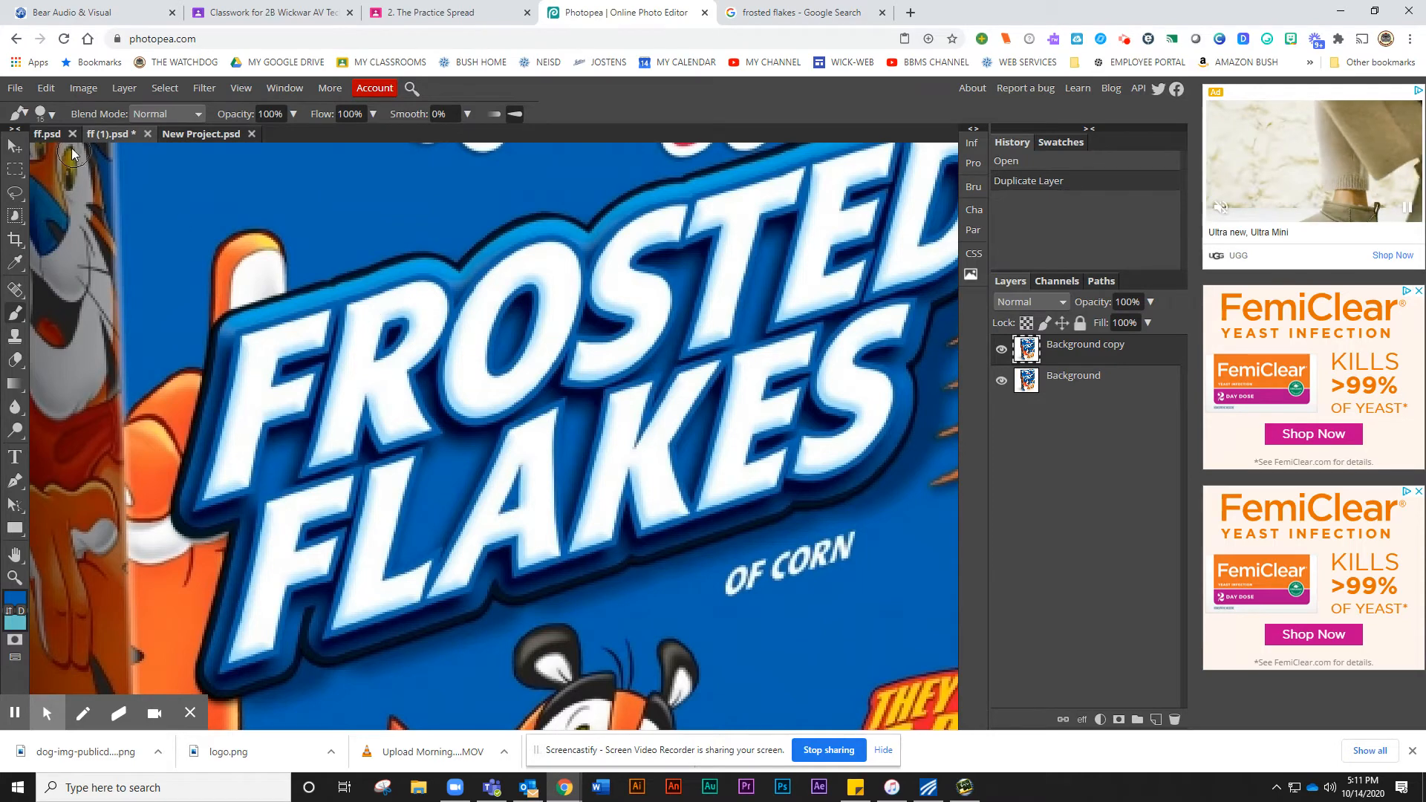
{"action": "right_click", "coordinate": [390, 266]}
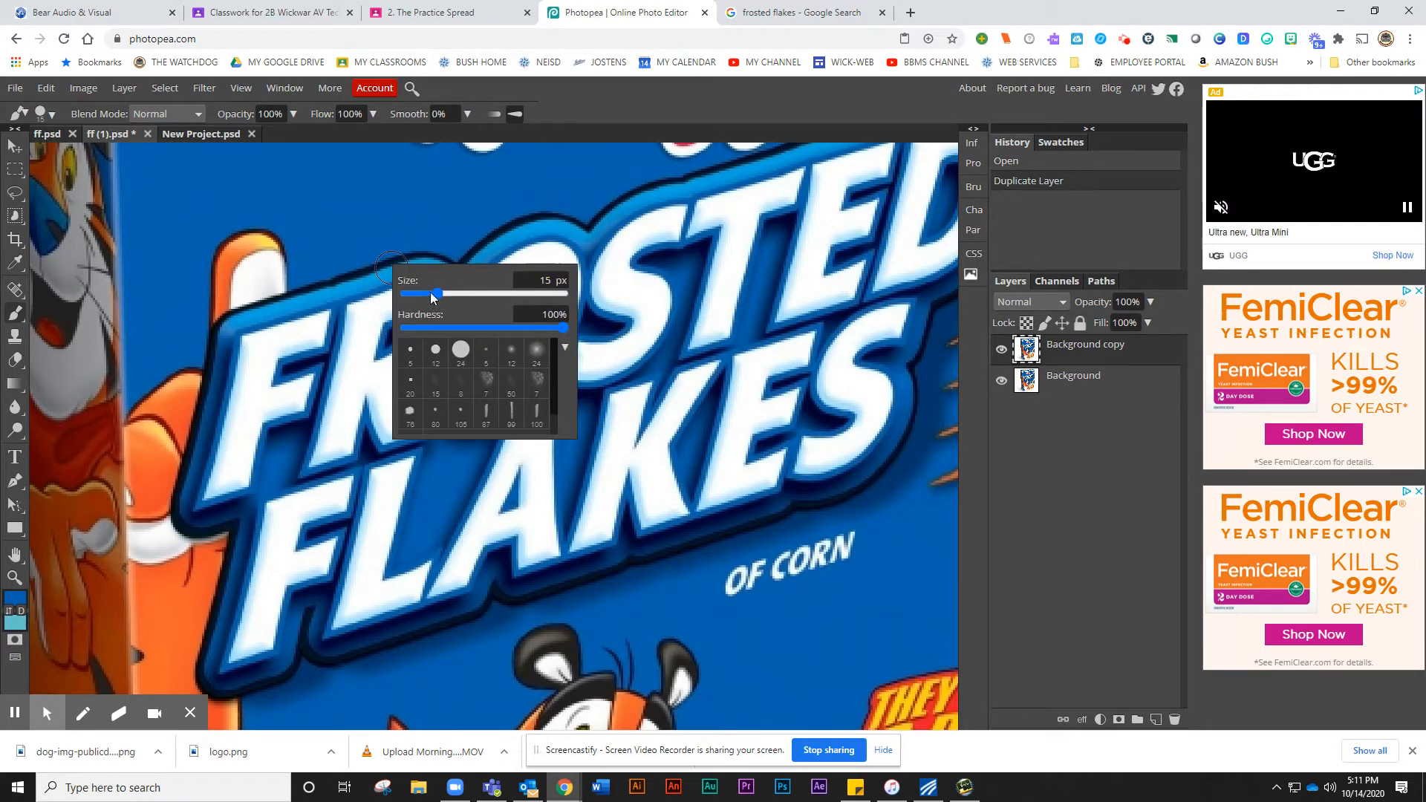
{"action": "left_click_drag", "start_coordinate": [438, 300], "coordinate": [454, 295]}
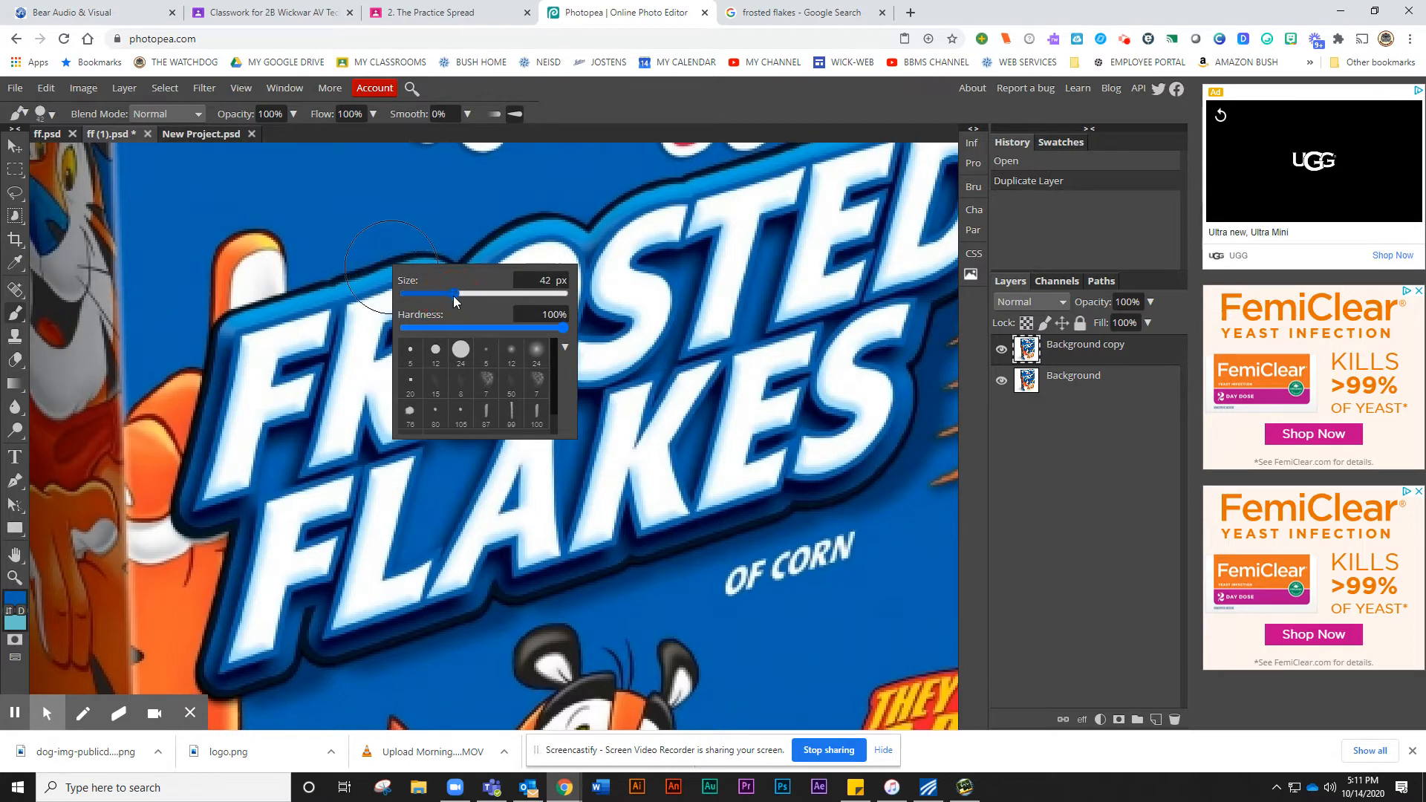
Paint blue over the FROSTED FLAKES lettering, the OF CORN text and the orange streaks, except the letter parts beside the tiger's hand.
{"action": "mouse_move", "coordinate": [738, 216]}
{"action": "left_mouse_down"}
{"action": "mouse_move", "coordinate": [698, 262]}
{"action": "mouse_move", "coordinate": [617, 287]}
{"action": "mouse_move", "coordinate": [544, 293]}
{"action": "mouse_move", "coordinate": [537, 278]}
{"action": "mouse_move", "coordinate": [603, 236]}
{"action": "mouse_move", "coordinate": [662, 222]}
{"action": "mouse_move", "coordinate": [507, 247]}
{"action": "mouse_move", "coordinate": [438, 300]}
{"action": "left_mouse_up"}
{"action": "scroll", "coordinate": [447, 347], "scroll_direction": "down", "scroll_amount": 3}
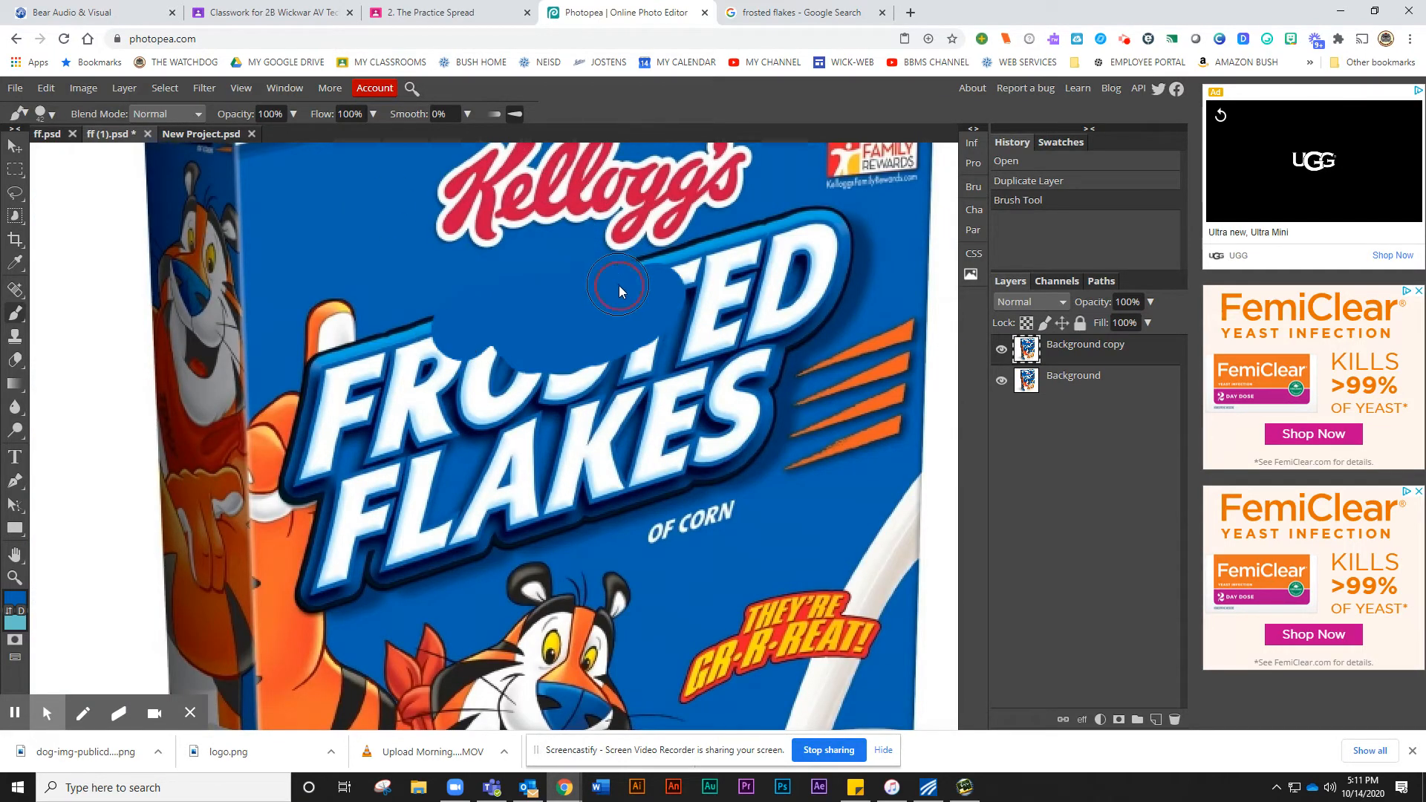
{"action": "mouse_move", "coordinate": [618, 285]}
{"action": "left_mouse_down"}
{"action": "mouse_move", "coordinate": [697, 280]}
{"action": "mouse_move", "coordinate": [672, 279]}
{"action": "mouse_move", "coordinate": [805, 214]}
{"action": "mouse_move", "coordinate": [835, 217]}
{"action": "mouse_move", "coordinate": [859, 230]}
{"action": "mouse_move", "coordinate": [894, 297]}
{"action": "mouse_move", "coordinate": [886, 391]}
{"action": "left_mouse_up"}
{"action": "mouse_move", "coordinate": [839, 446]}
{"action": "left_mouse_down"}
{"action": "mouse_move", "coordinate": [705, 540]}
{"action": "mouse_move", "coordinate": [552, 503]}
{"action": "left_mouse_up"}
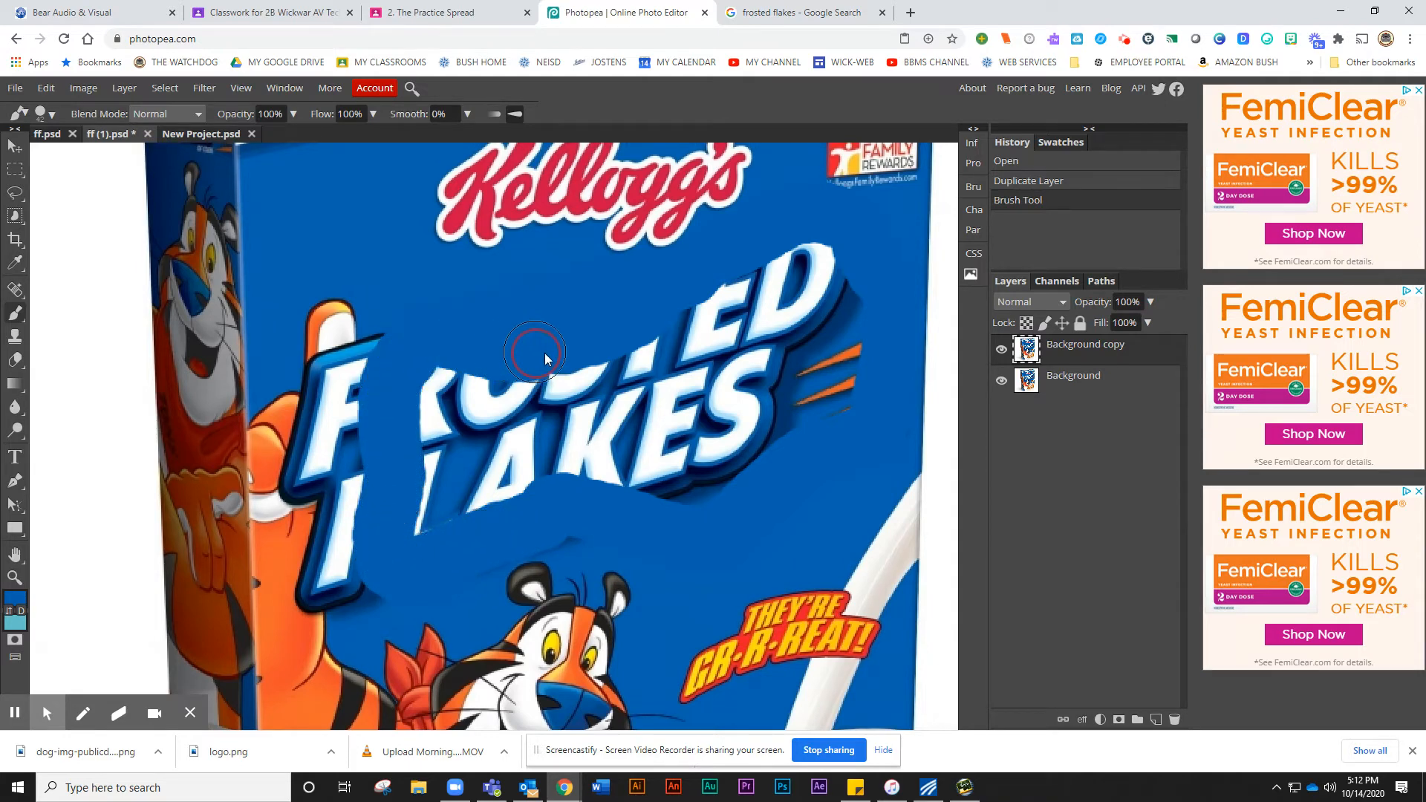
{"action": "mouse_move", "coordinate": [546, 360]}
{"action": "left_mouse_down"}
{"action": "mouse_move", "coordinate": [626, 349]}
{"action": "mouse_move", "coordinate": [799, 247]}
{"action": "mouse_move", "coordinate": [837, 257]}
{"action": "mouse_move", "coordinate": [868, 305]}
{"action": "left_mouse_up"}
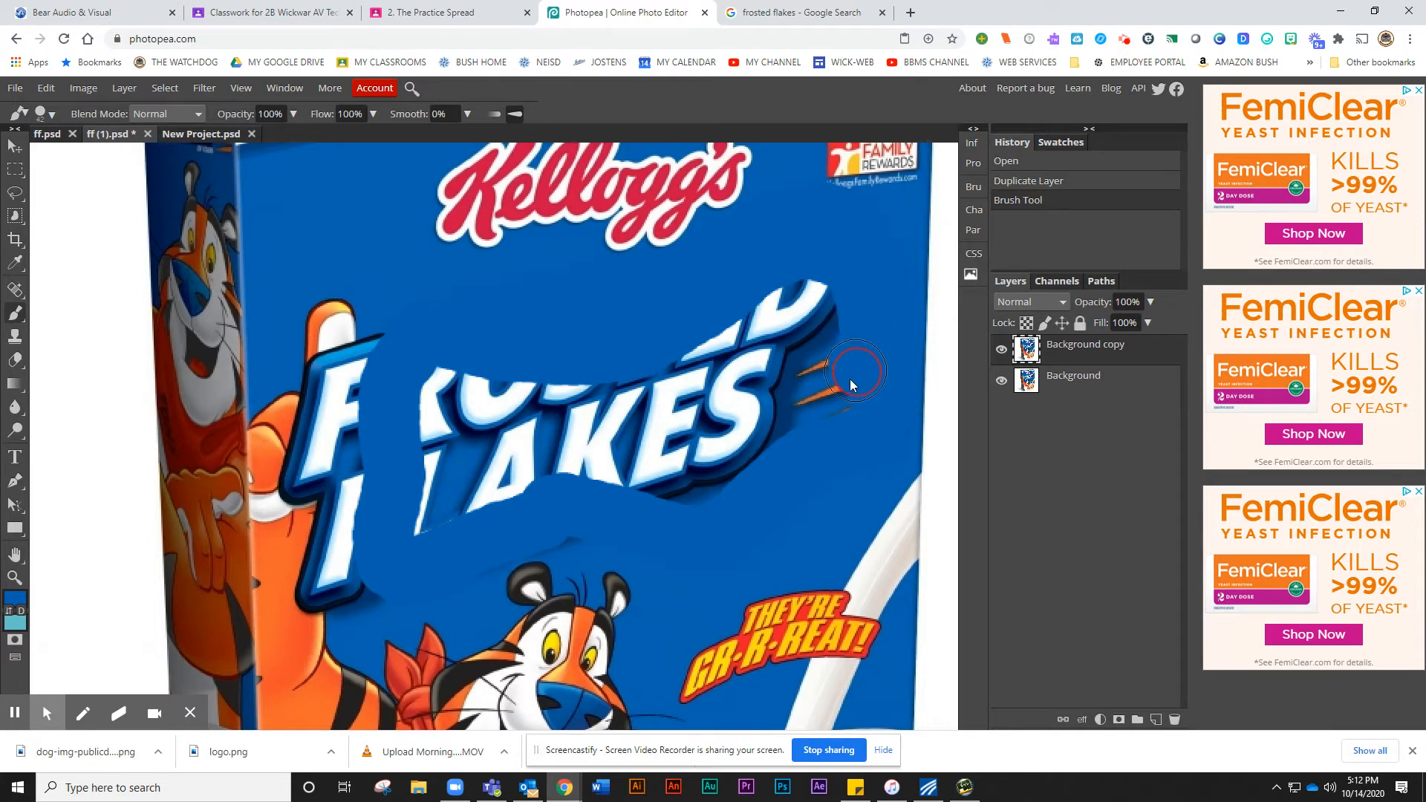
{"action": "mouse_move", "coordinate": [851, 383]}
{"action": "left_mouse_down"}
{"action": "mouse_move", "coordinate": [803, 433]}
{"action": "mouse_move", "coordinate": [715, 493]}
{"action": "mouse_move", "coordinate": [543, 494]}
{"action": "left_mouse_up"}
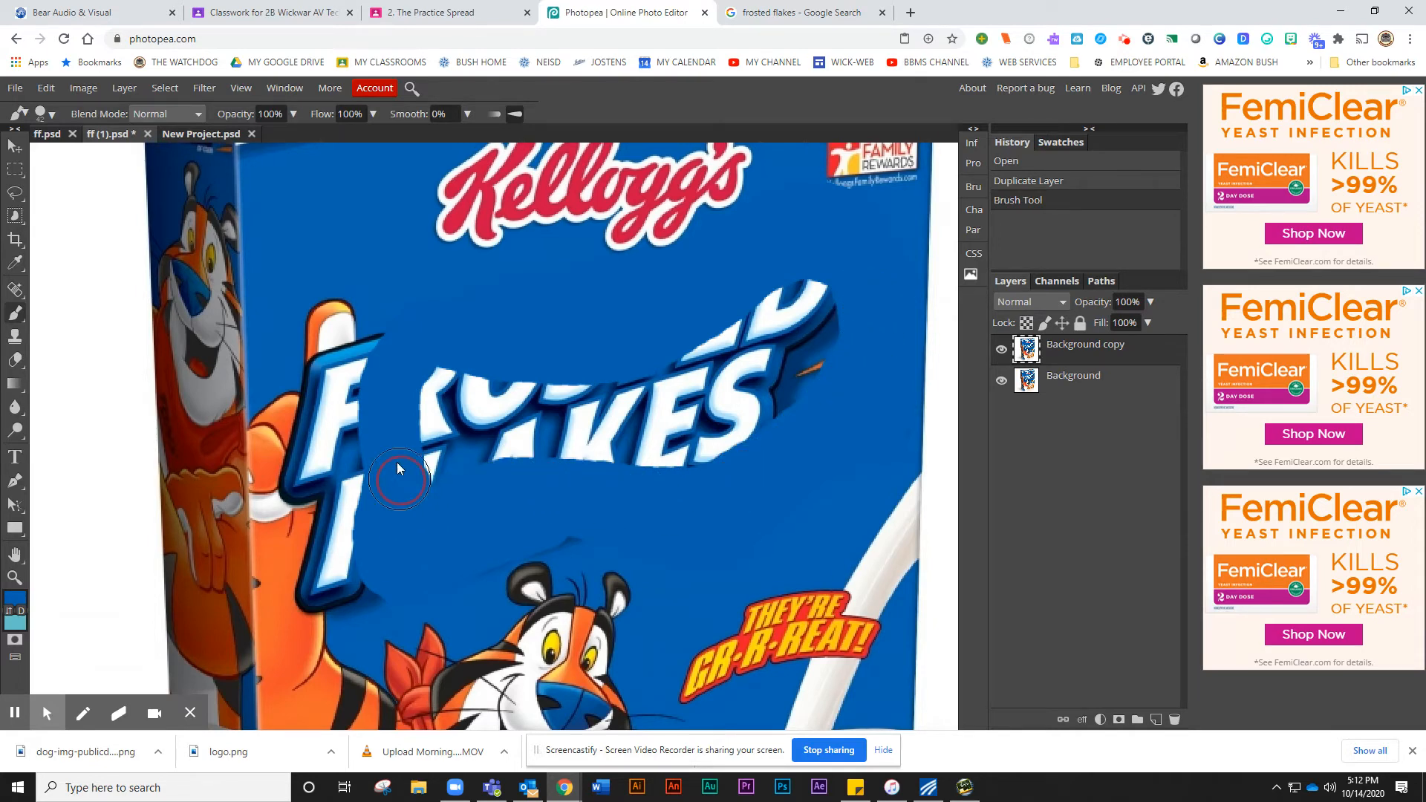
{"action": "mouse_move", "coordinate": [430, 381]}
{"action": "left_mouse_down"}
{"action": "mouse_move", "coordinate": [669, 358]}
{"action": "mouse_move", "coordinate": [812, 269]}
{"action": "mouse_move", "coordinate": [853, 273]}
{"action": "left_mouse_up"}
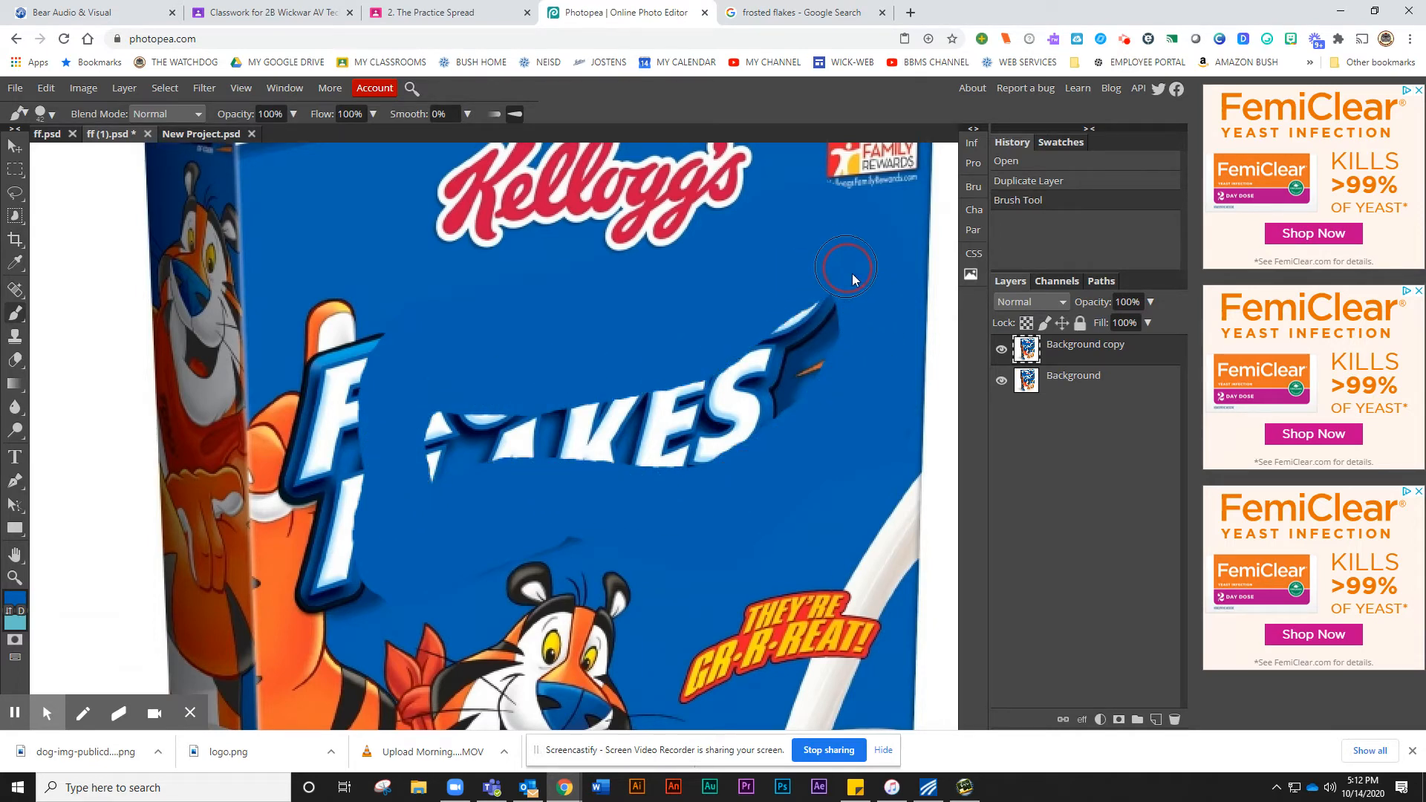
{"action": "mouse_move", "coordinate": [809, 376]}
{"action": "left_mouse_down"}
{"action": "mouse_move", "coordinate": [776, 415]}
{"action": "mouse_move", "coordinate": [562, 497]}
{"action": "left_mouse_up"}
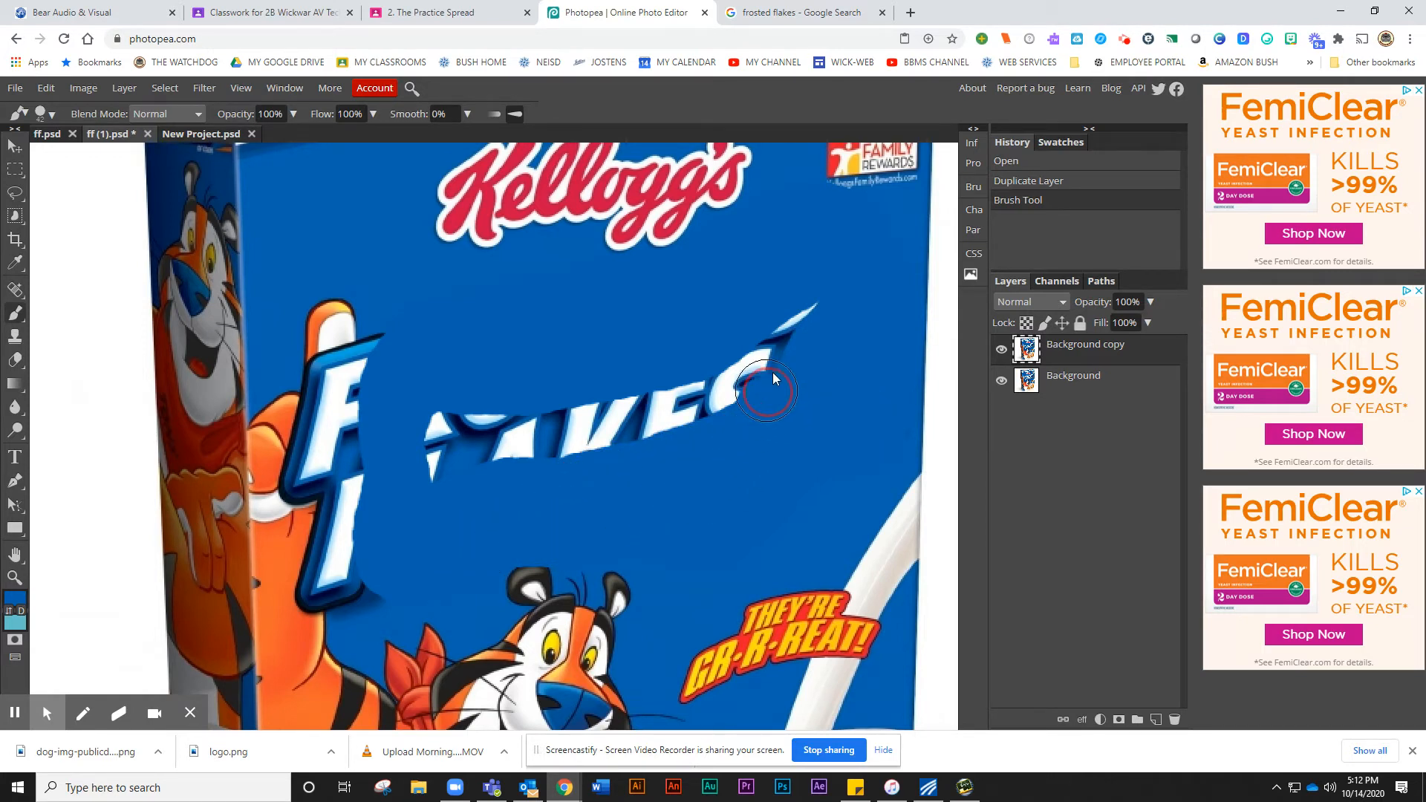
{"action": "mouse_move", "coordinate": [684, 405]}
{"action": "left_mouse_down"}
{"action": "mouse_move", "coordinate": [658, 425]}
{"action": "mouse_move", "coordinate": [488, 443]}
{"action": "mouse_move", "coordinate": [698, 396]}
{"action": "mouse_move", "coordinate": [469, 399]}
{"action": "mouse_move", "coordinate": [434, 432]}
{"action": "mouse_move", "coordinate": [459, 481]}
{"action": "left_mouse_up"}
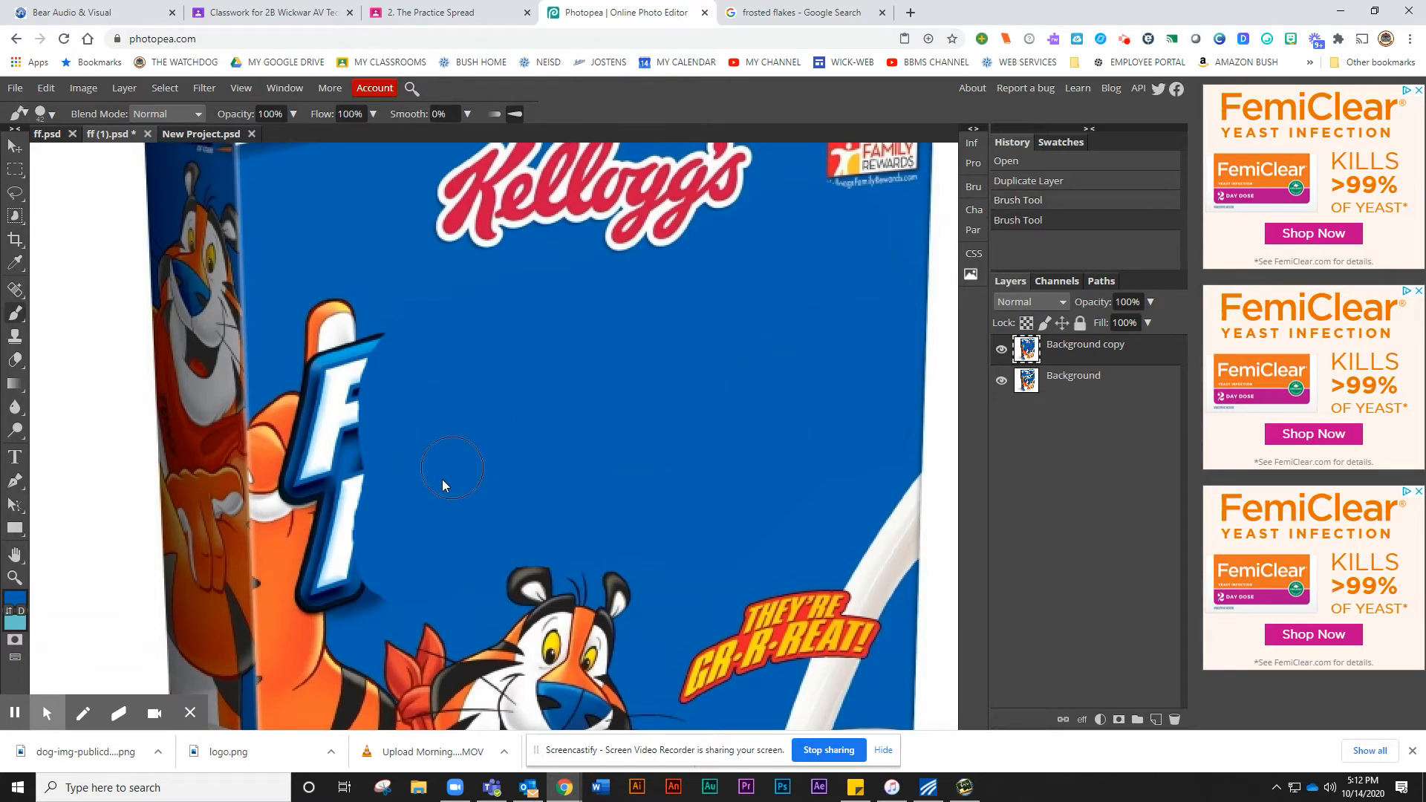
Add the white text "frosted" on the blank blue area and move it just below the Kellogg's logo.
{"action": "left_click", "coordinate": [14, 456]}
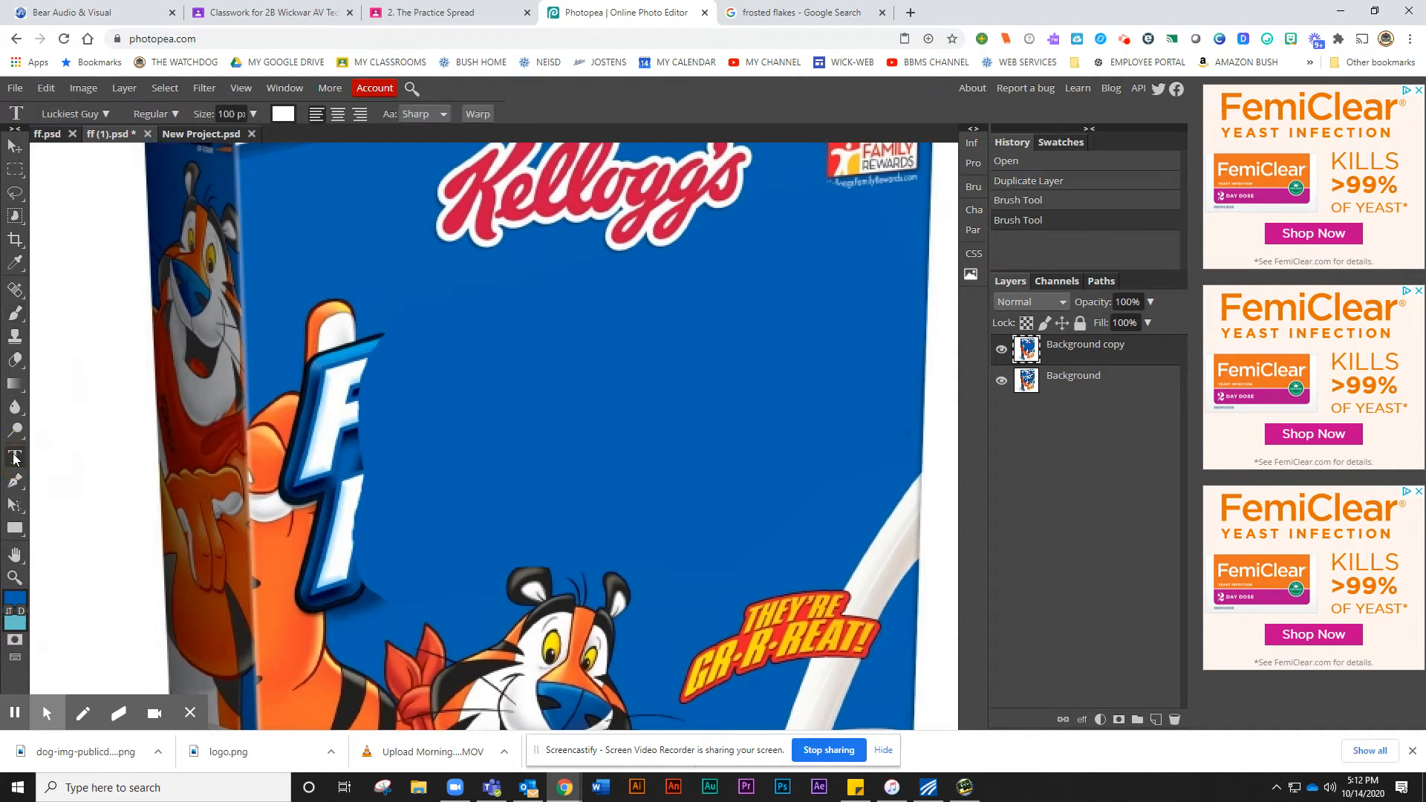
{"action": "left_click", "coordinate": [470, 430]}
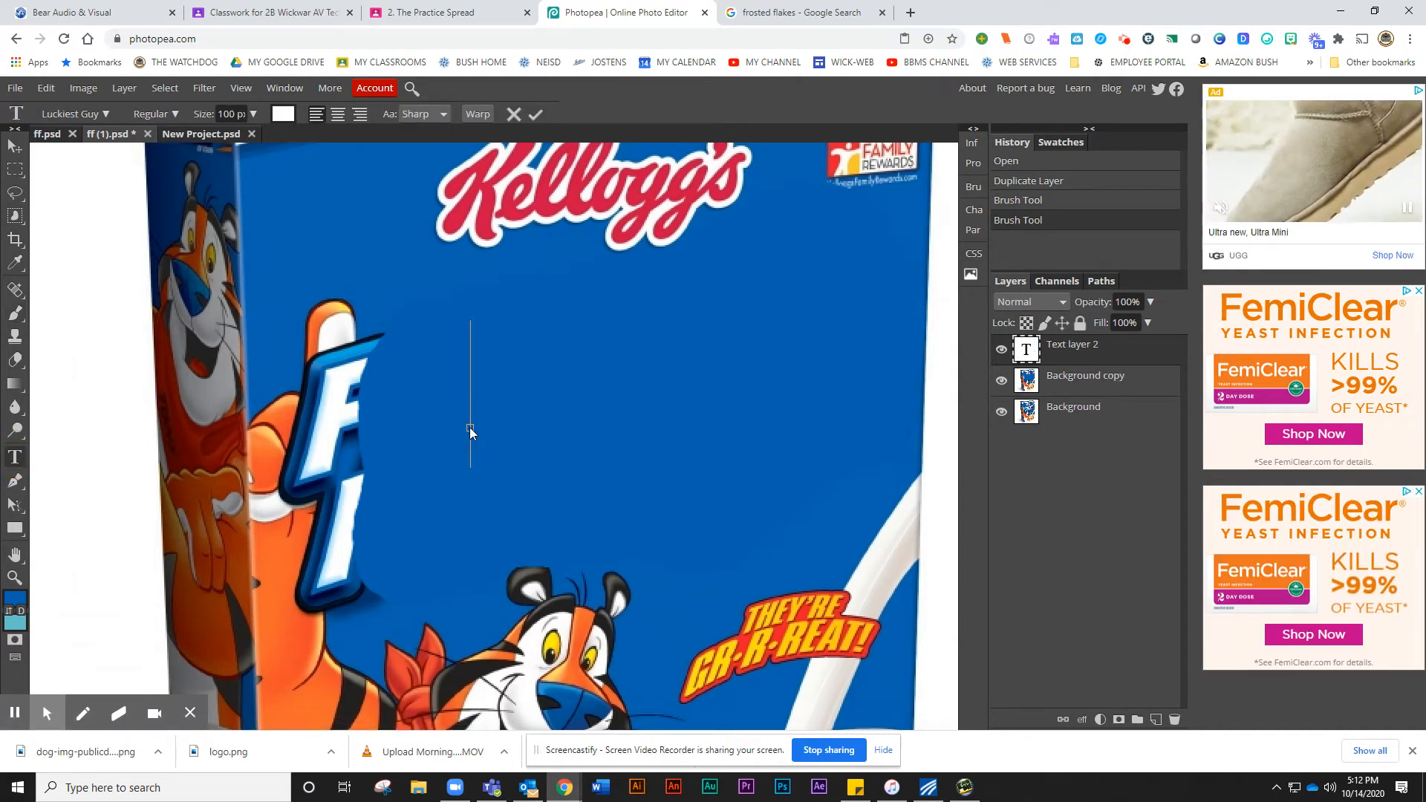
{"action": "type", "text": "F"}
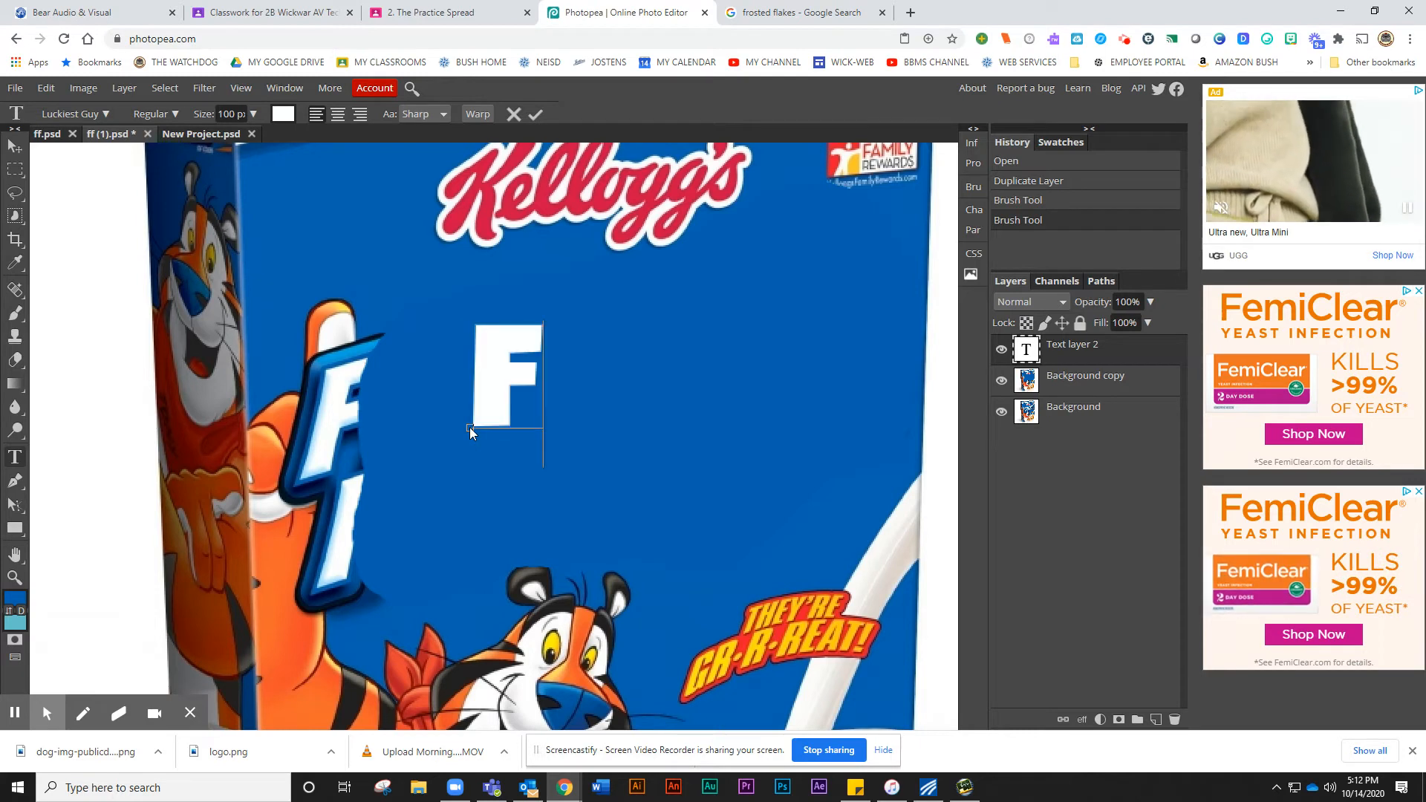
{"action": "type", "text": "ROSTE"}
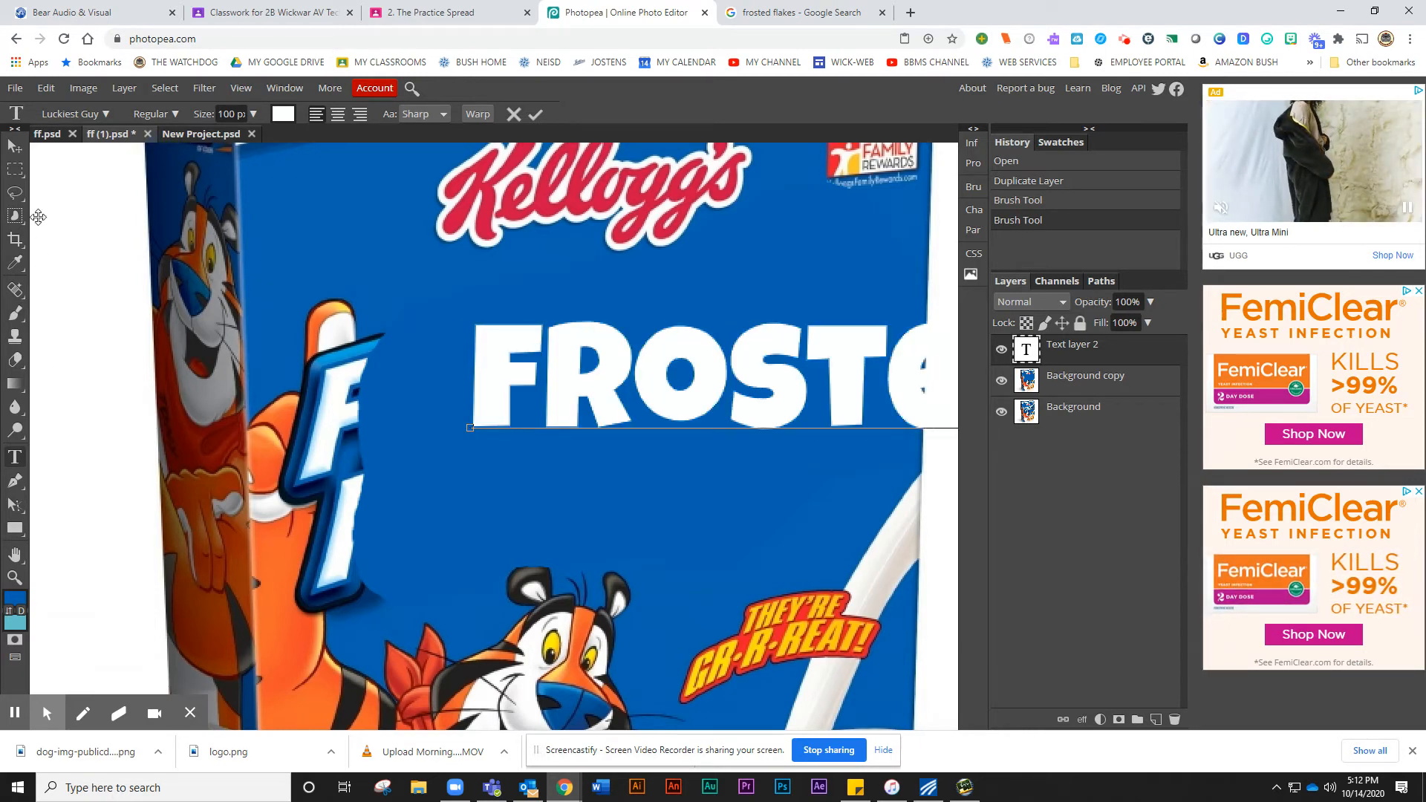
{"action": "left_click", "coordinate": [15, 146]}
{"action": "left_click_drag", "start_coordinate": [688, 398], "coordinate": [486, 358]}
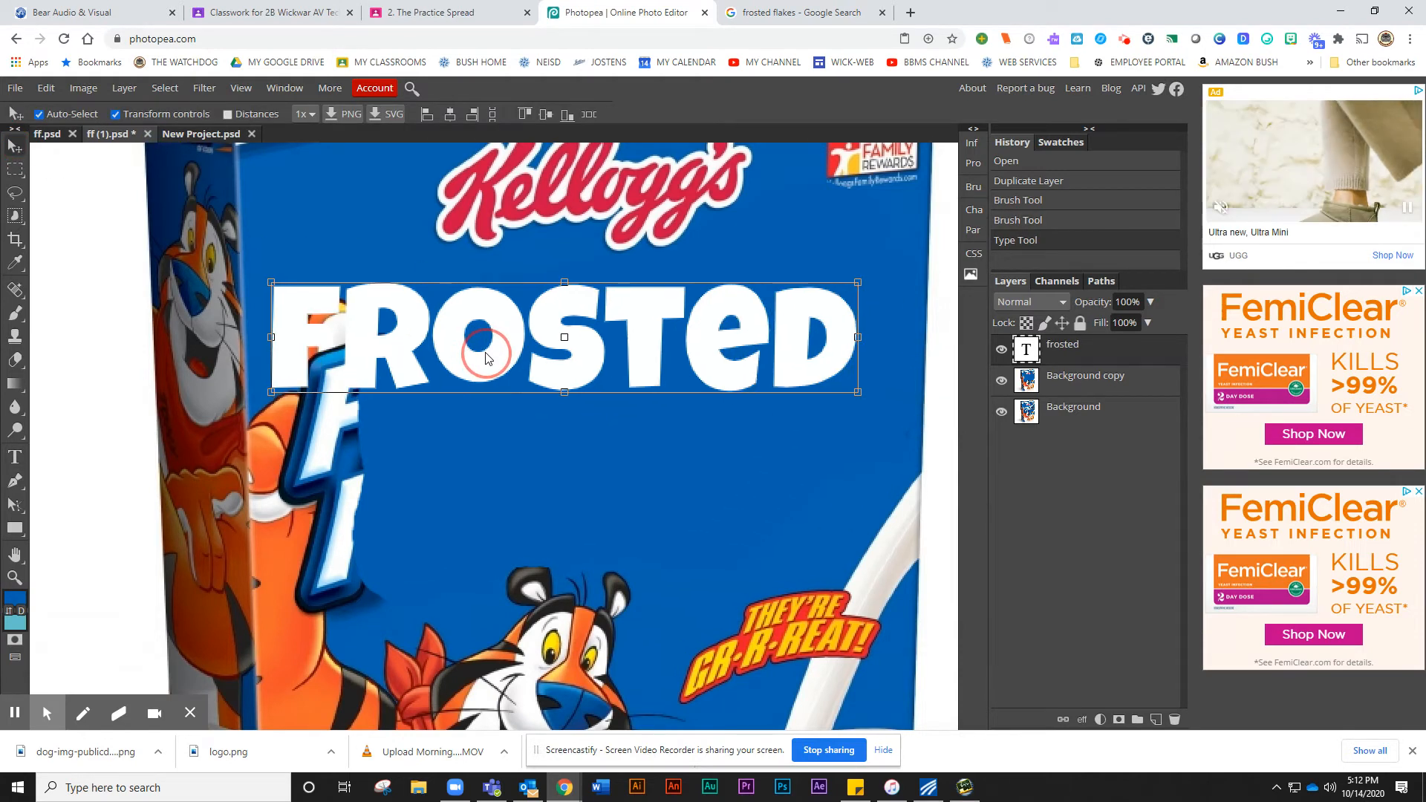
Set the tracking of the whole frosted text to 50%.
{"action": "left_click", "coordinate": [14, 456]}
{"action": "left_click_drag", "start_coordinate": [281, 342], "coordinate": [920, 342]}
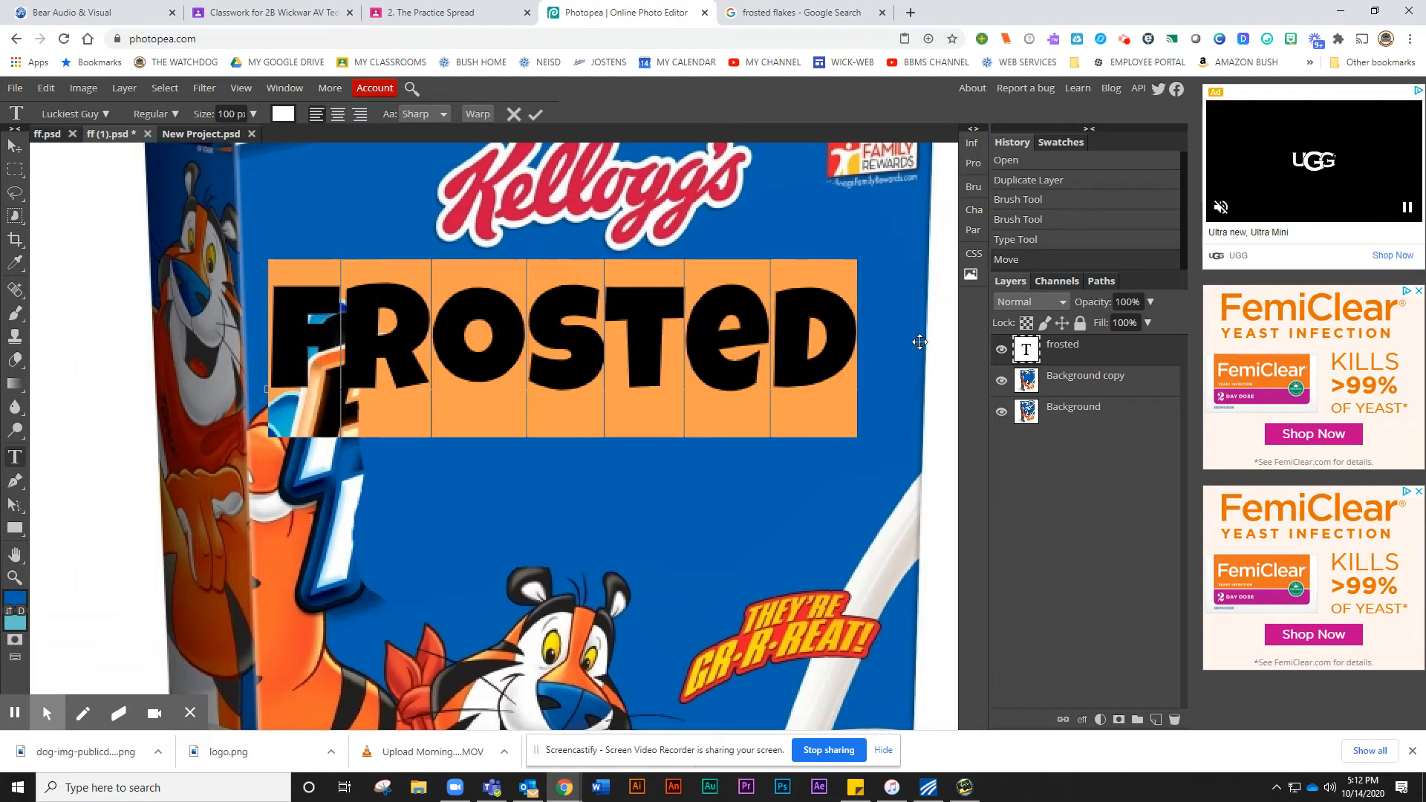
{"action": "left_click", "coordinate": [974, 210]}
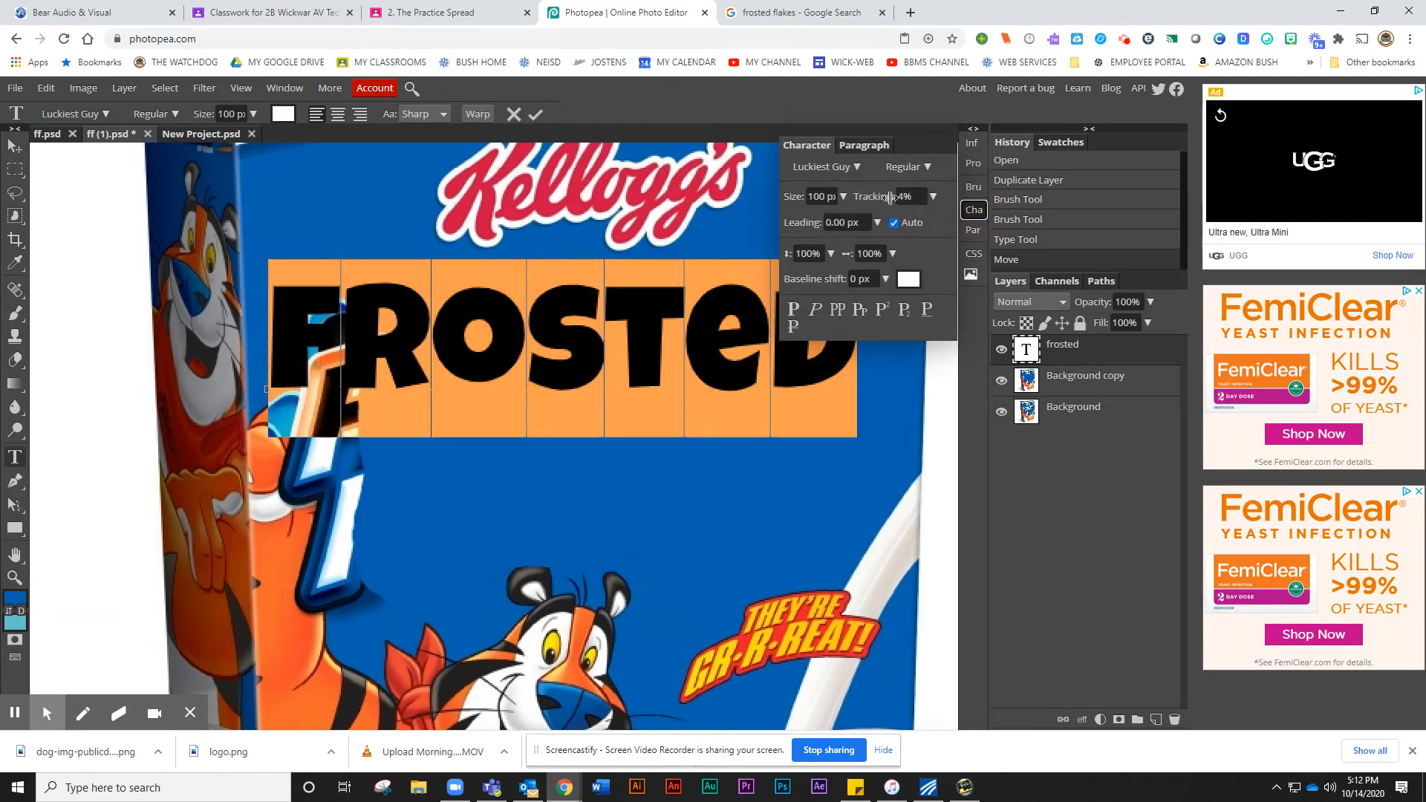
{"action": "left_click_drag", "start_coordinate": [868, 201], "coordinate": [883, 198]}
{"action": "mouse_move", "coordinate": [877, 199]}
{"action": "left_mouse_down"}
{"action": "mouse_move", "coordinate": [854, 197]}
{"action": "mouse_move", "coordinate": [871, 199]}
{"action": "left_mouse_up"}
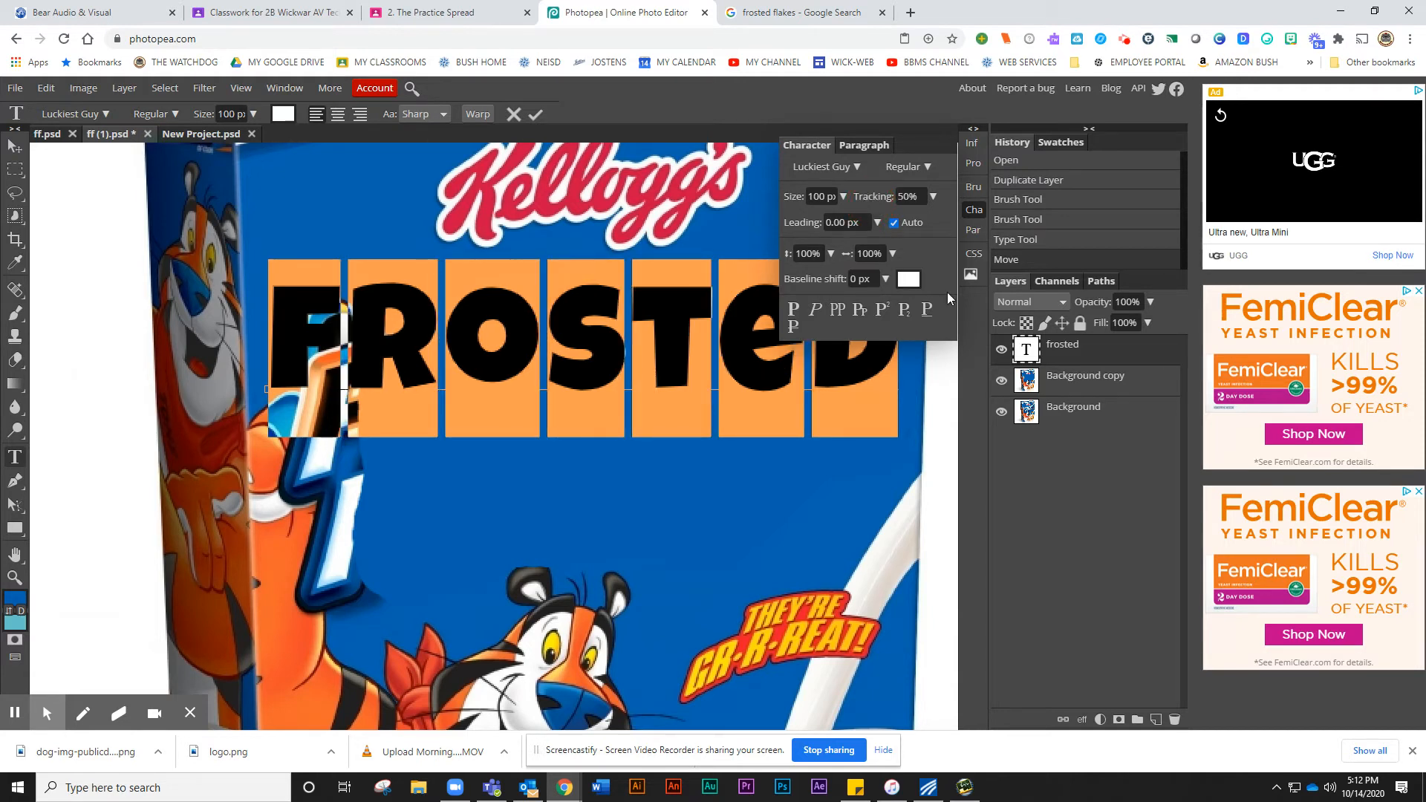
{"action": "left_click", "coordinate": [1119, 357]}
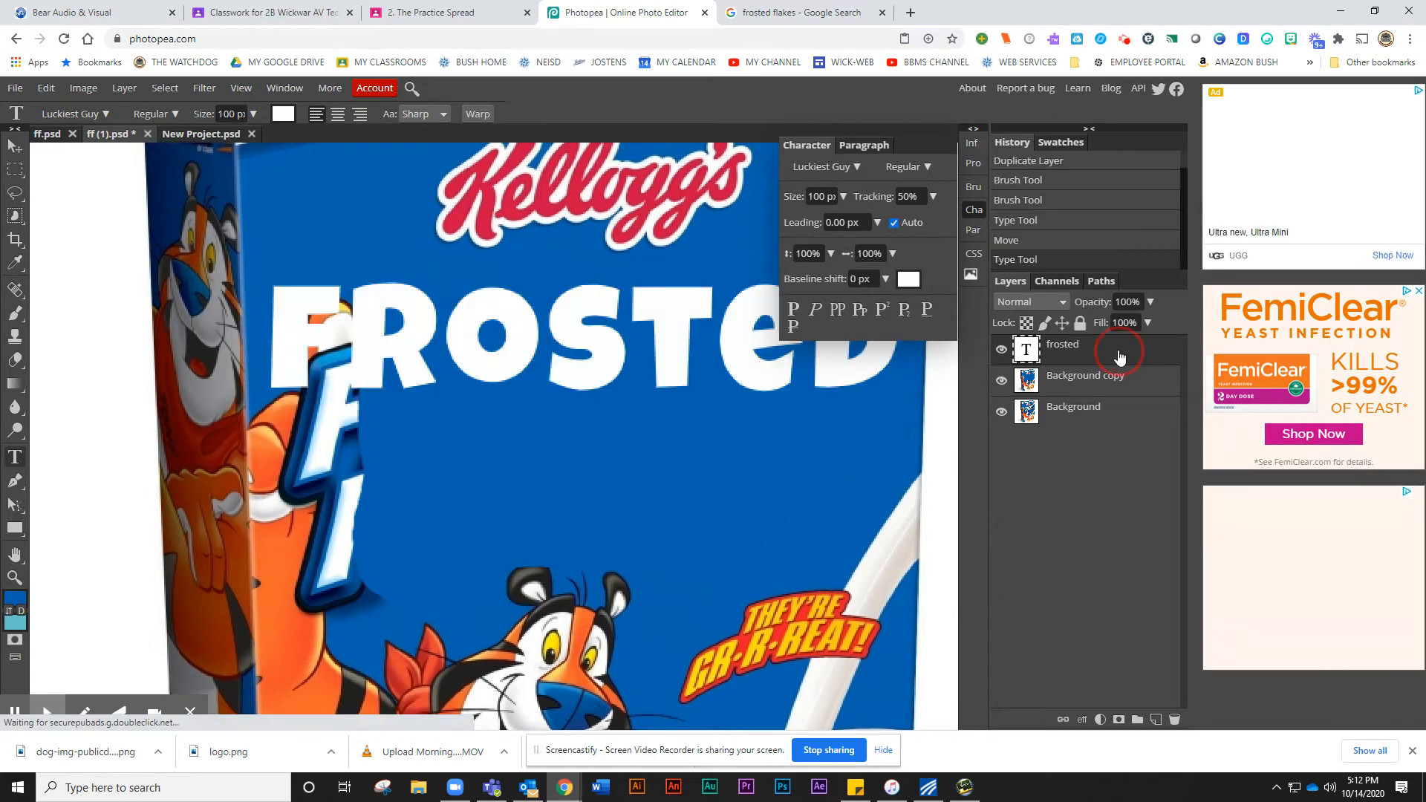
Give the frosted text layer an outside stroke in blue 0514e1 with a size of 7 px.
{"action": "double_click", "coordinate": [1120, 357]}
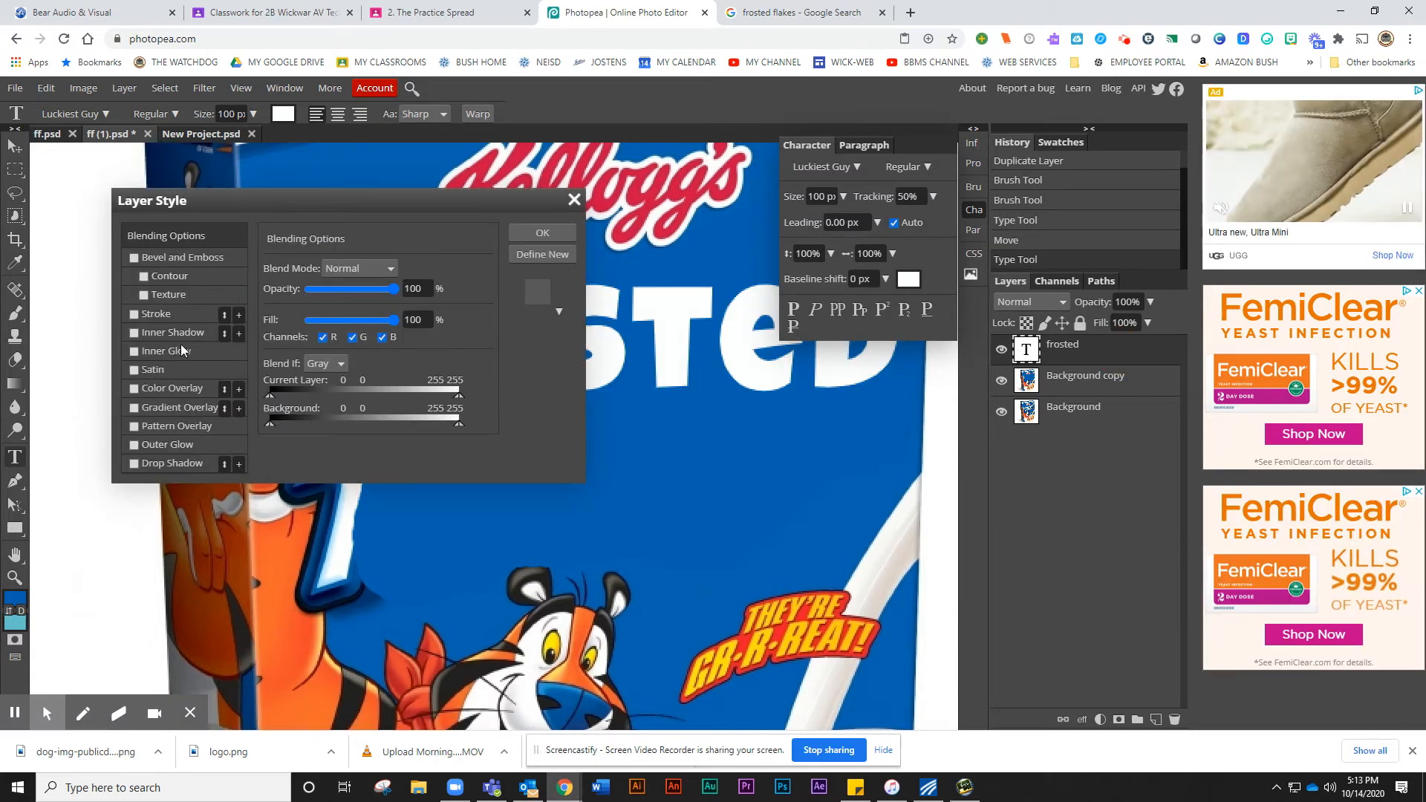
{"action": "left_click", "coordinate": [158, 315]}
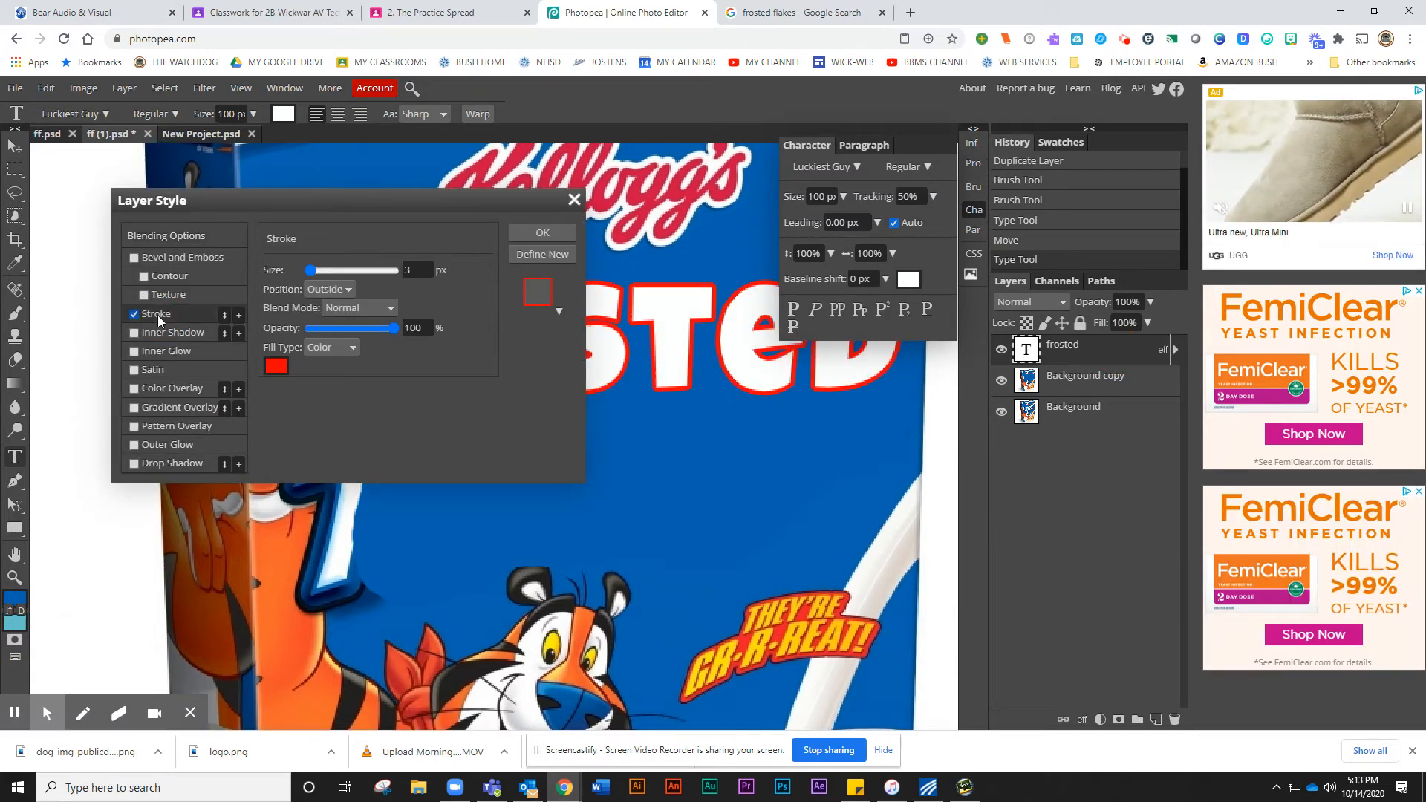
{"action": "left_click", "coordinate": [280, 361]}
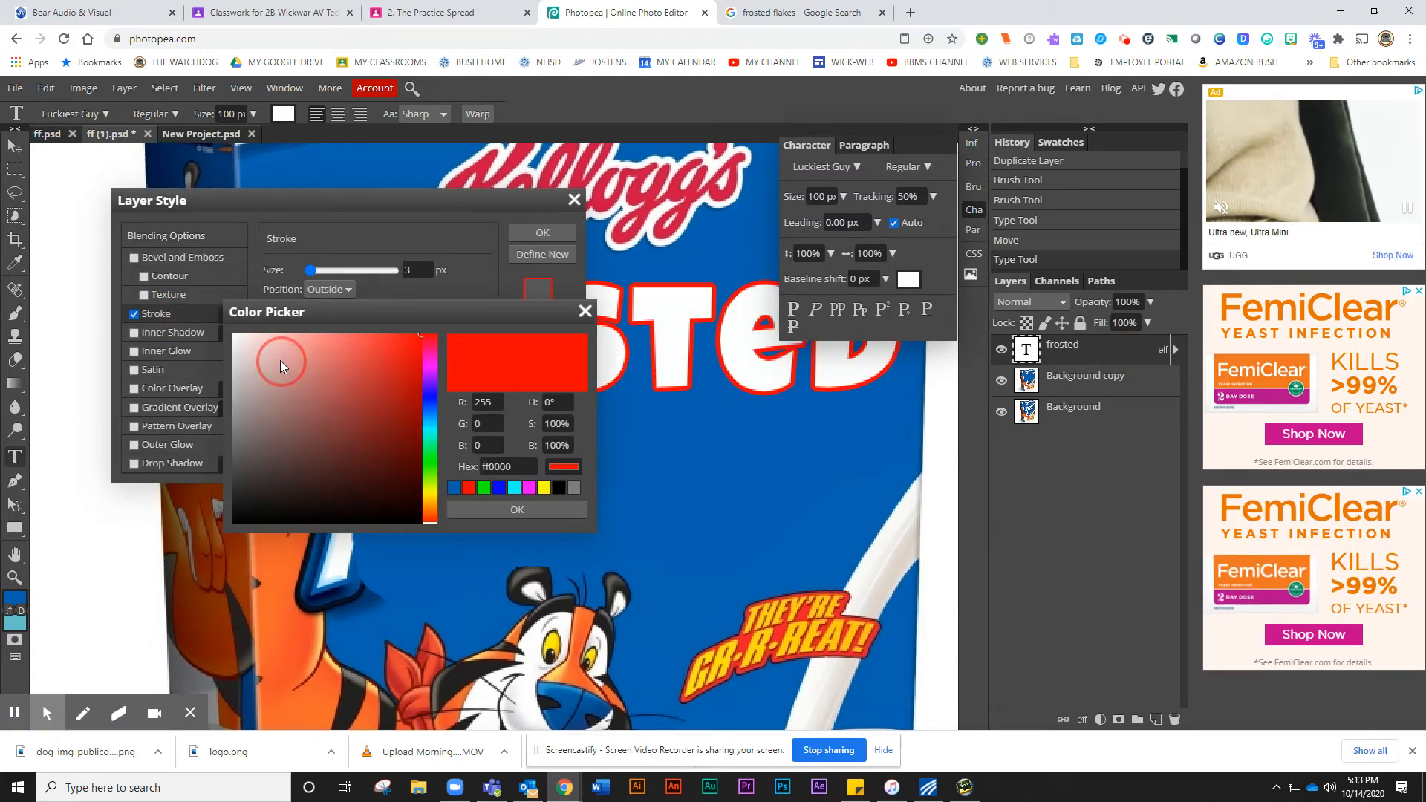
{"action": "left_click", "coordinate": [430, 399]}
{"action": "left_click", "coordinate": [420, 352]}
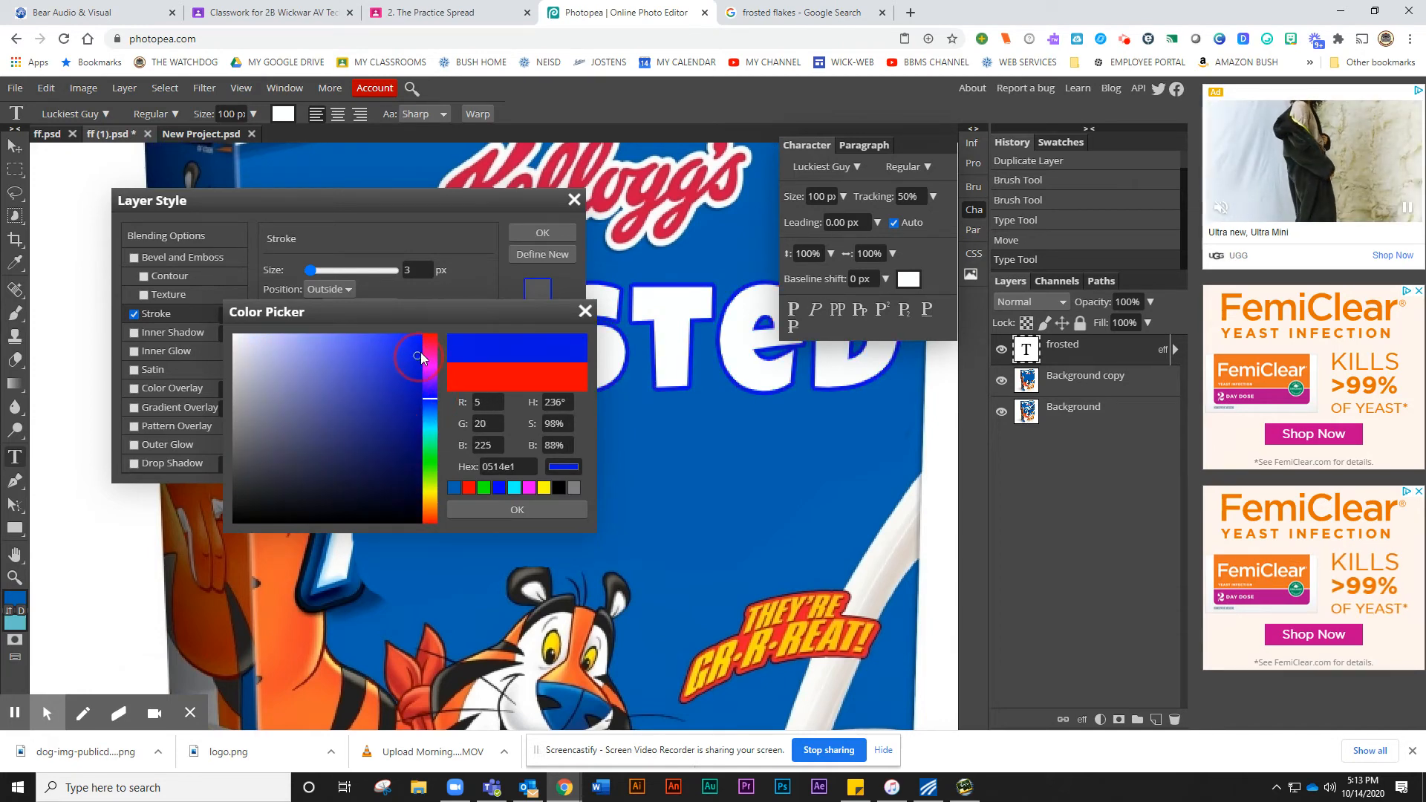
{"action": "left_click", "coordinate": [503, 509]}
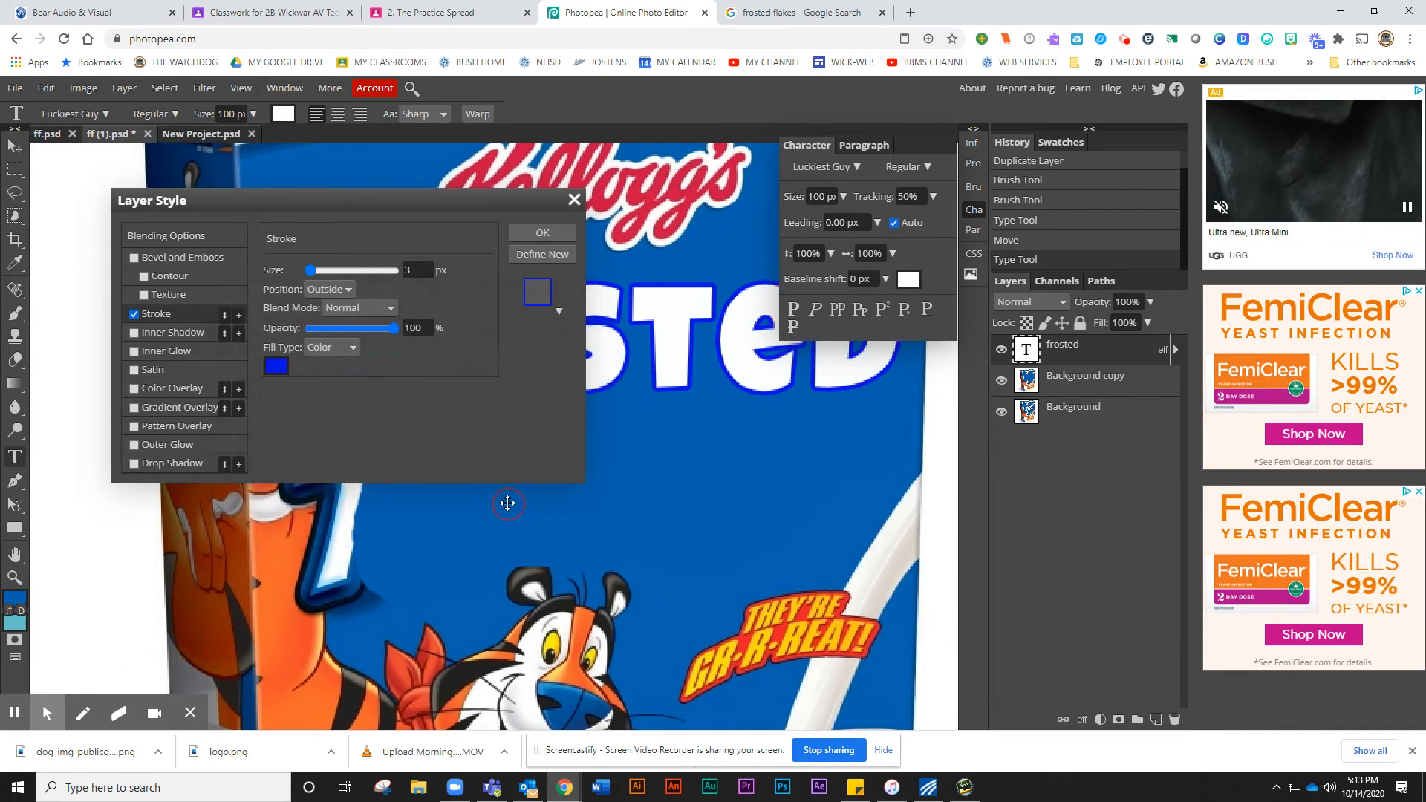
{"action": "left_click_drag", "start_coordinate": [310, 270], "coordinate": [312, 270]}
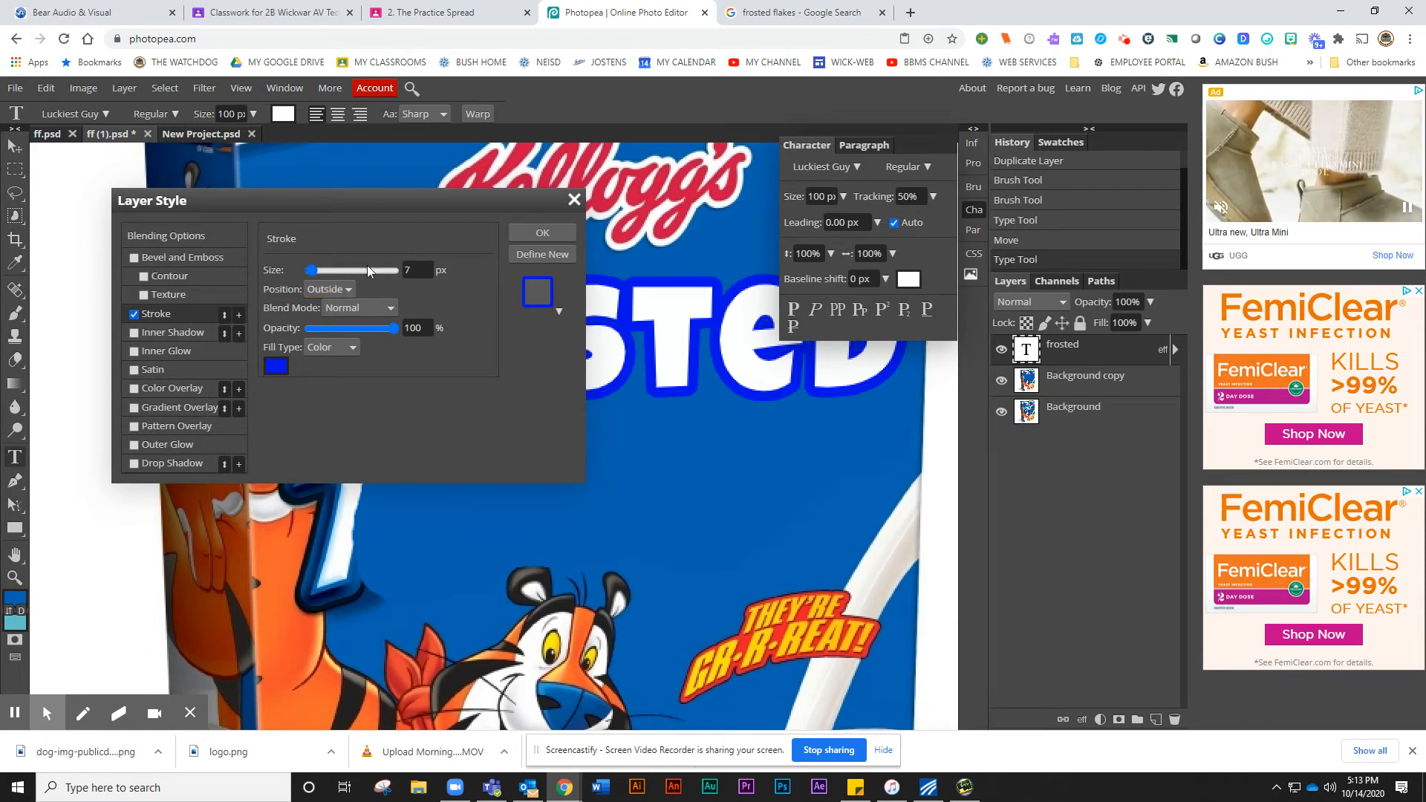
Add a second stroke to the frosted layer in near-black 020413, 11 px wide, and apply the layer style.
{"action": "left_click", "coordinate": [239, 316]}
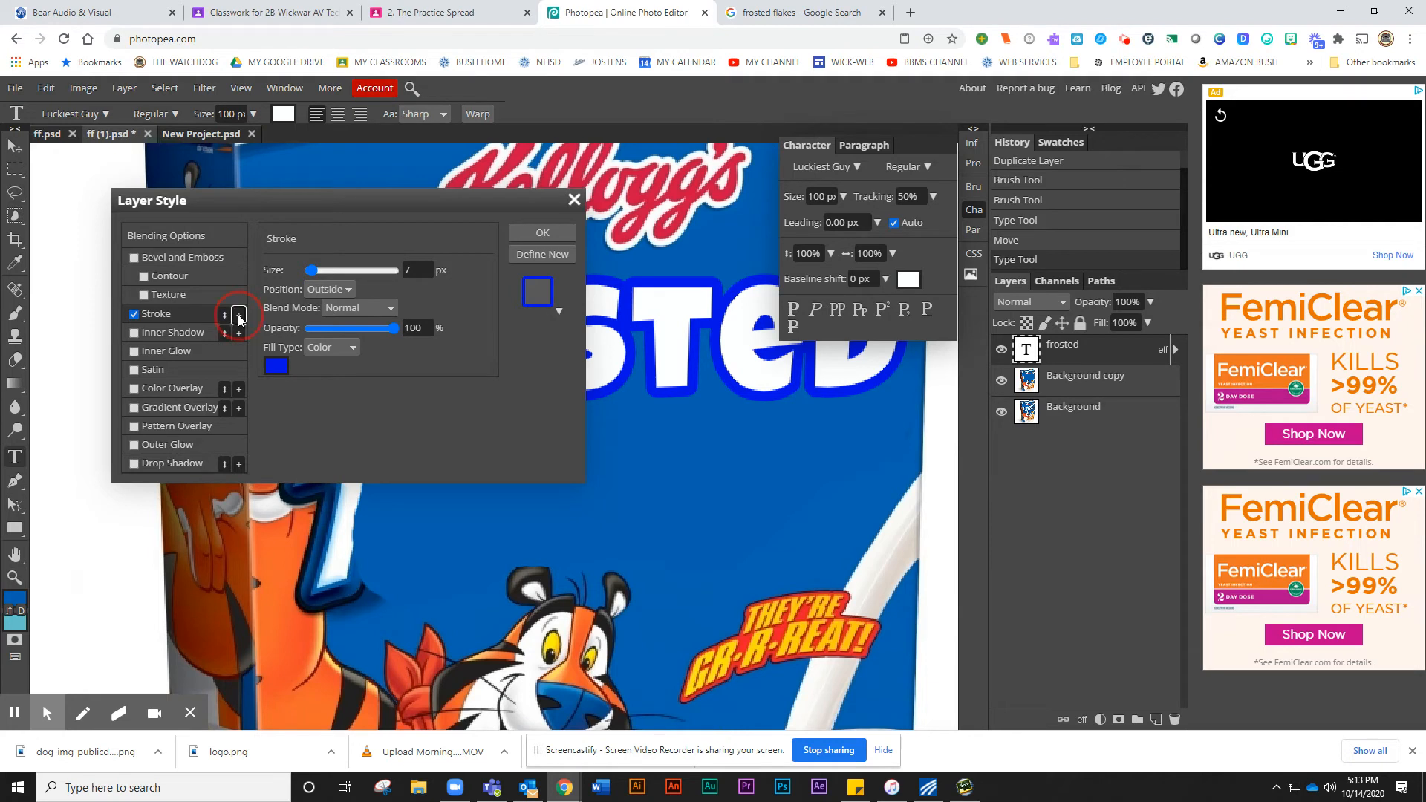
{"action": "left_click", "coordinate": [190, 333]}
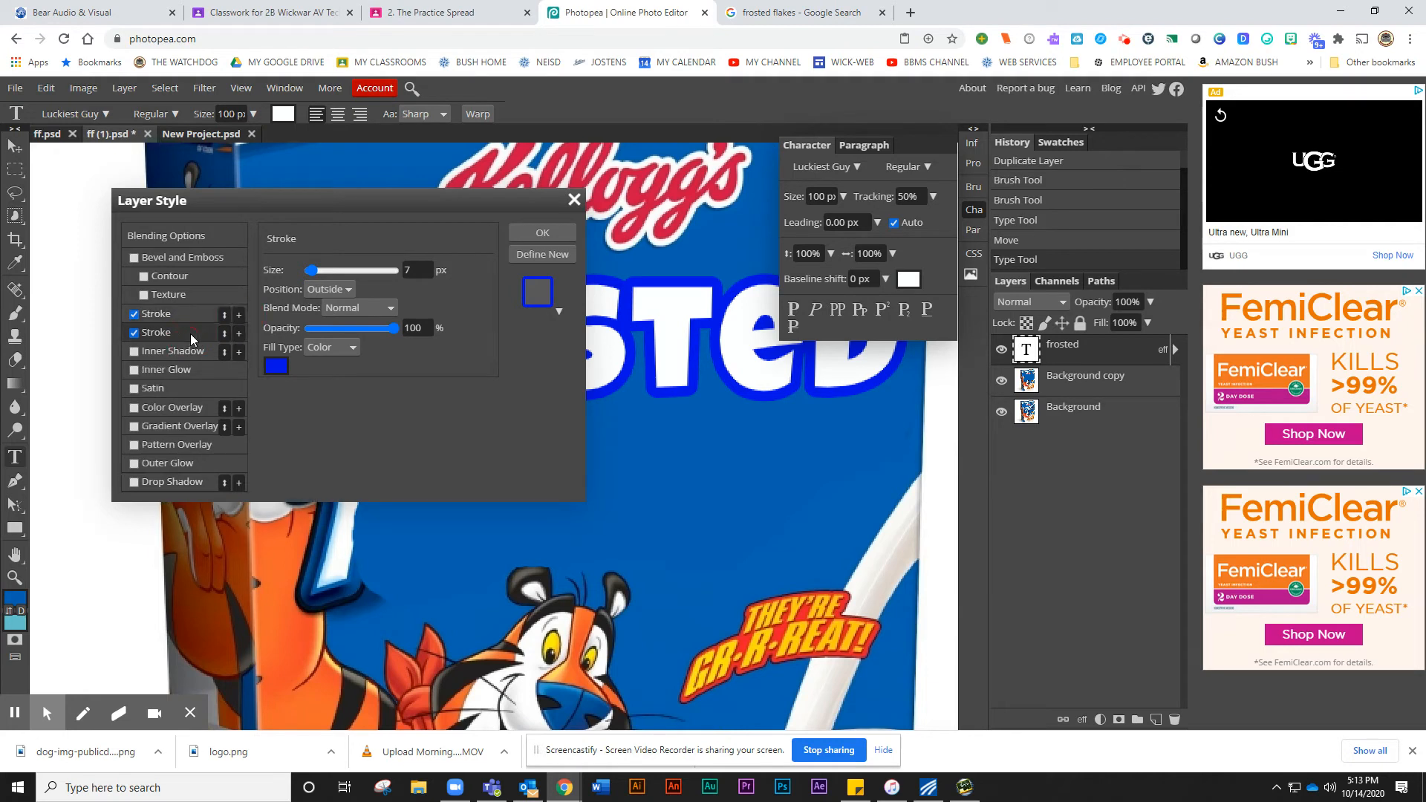
{"action": "left_click", "coordinate": [271, 364]}
{"action": "left_click", "coordinate": [412, 519]}
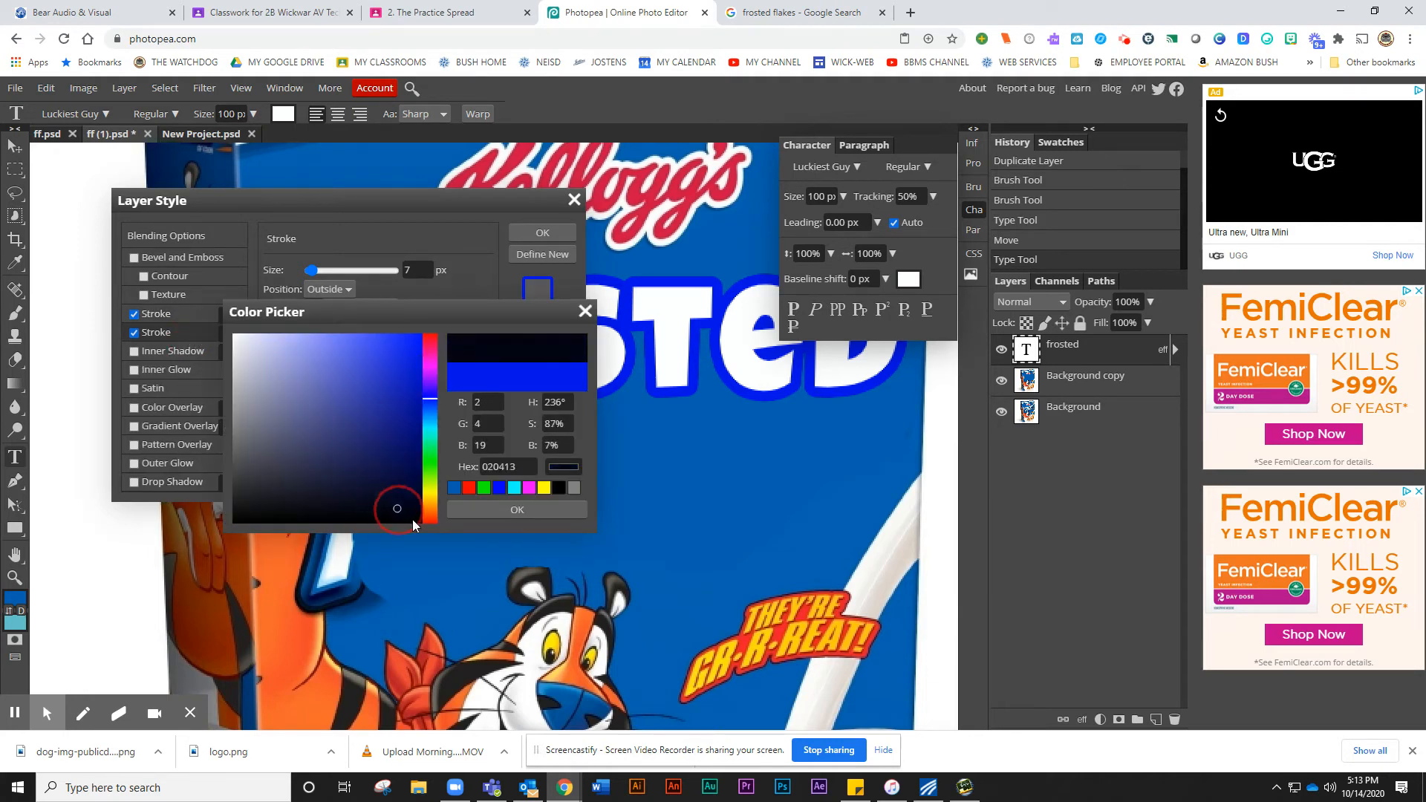
{"action": "left_click", "coordinate": [497, 508]}
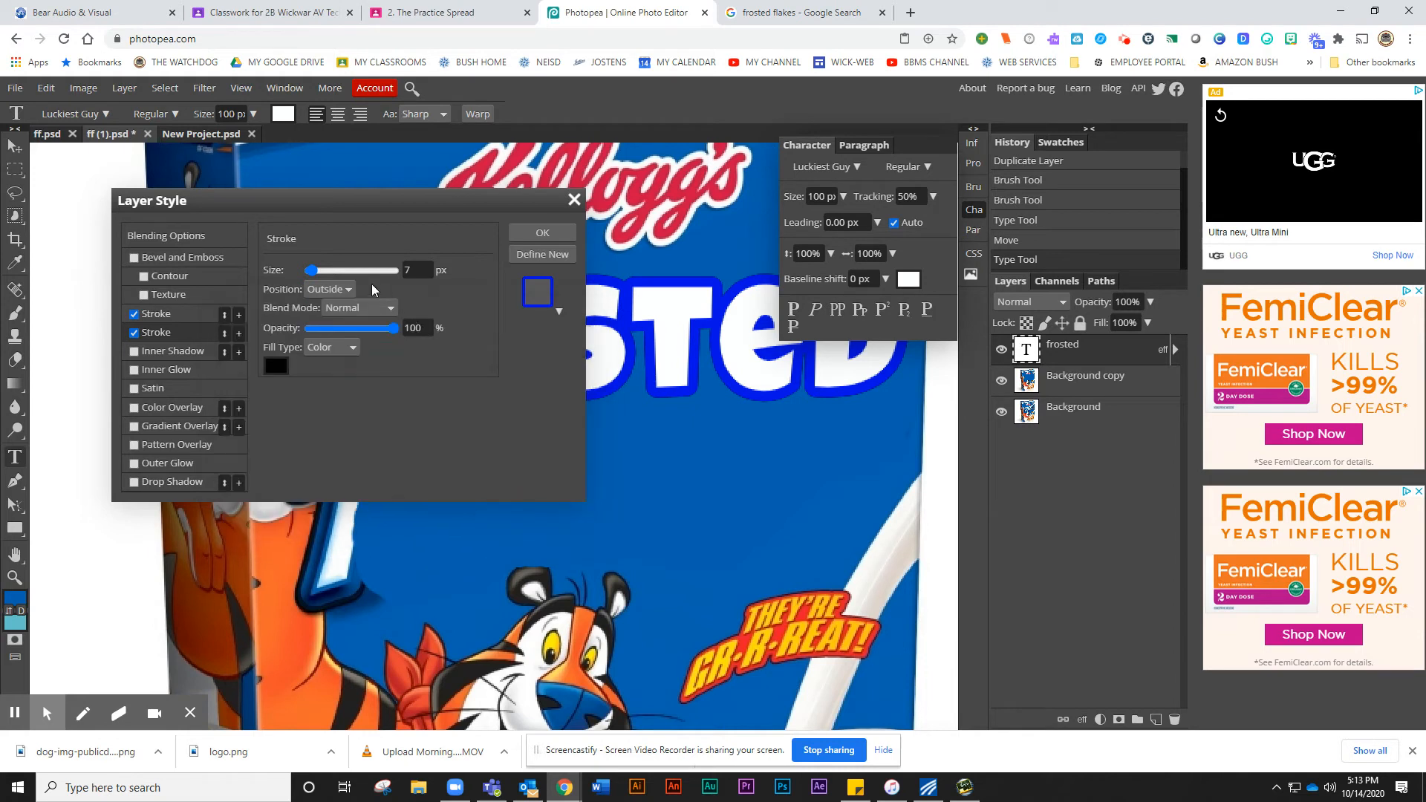
{"action": "left_click_drag", "start_coordinate": [311, 270], "coordinate": [315, 280]}
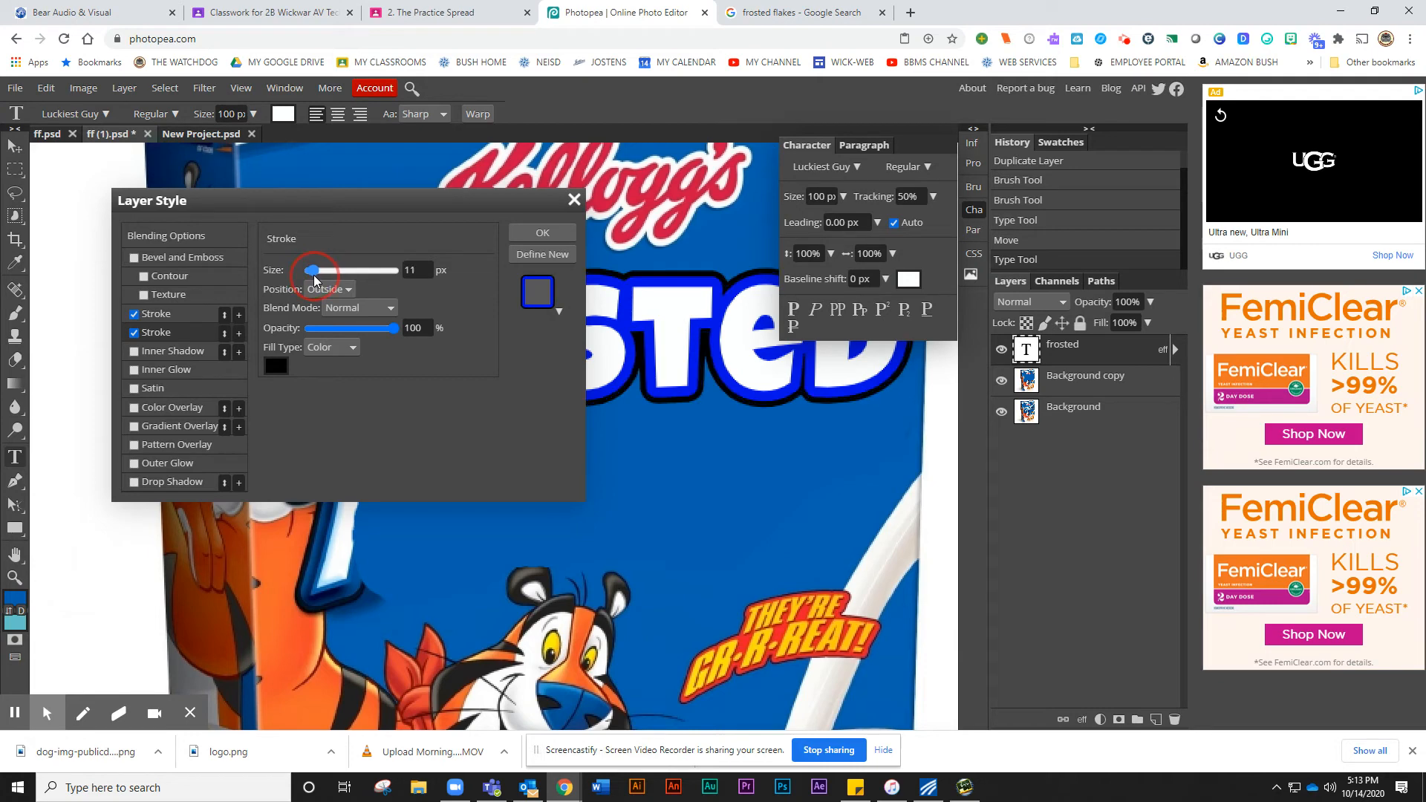
{"action": "left_click", "coordinate": [566, 230]}
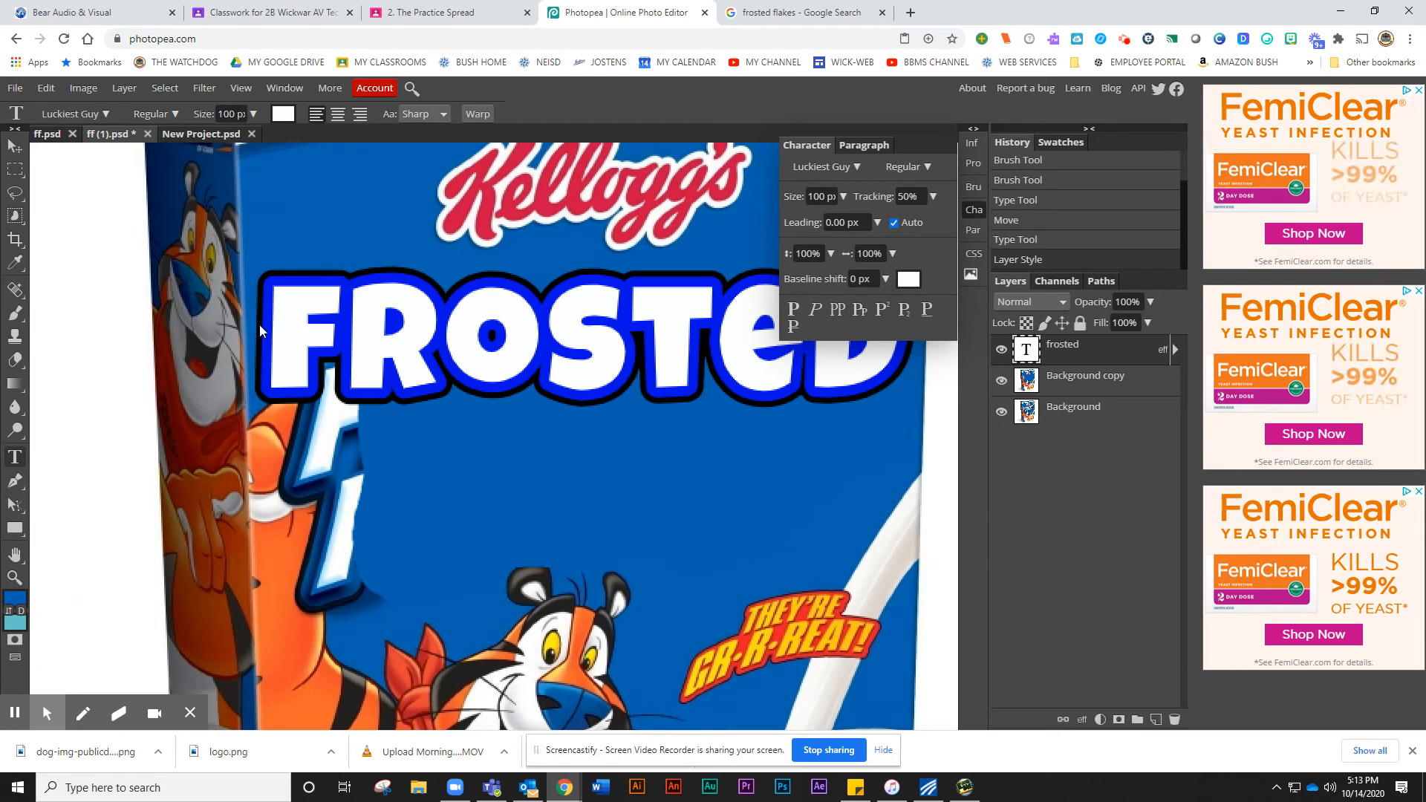
Warp the frosted text with the Rise style at a 15% bend.
{"action": "left_click_drag", "start_coordinate": [261, 325], "coordinate": [902, 325]}
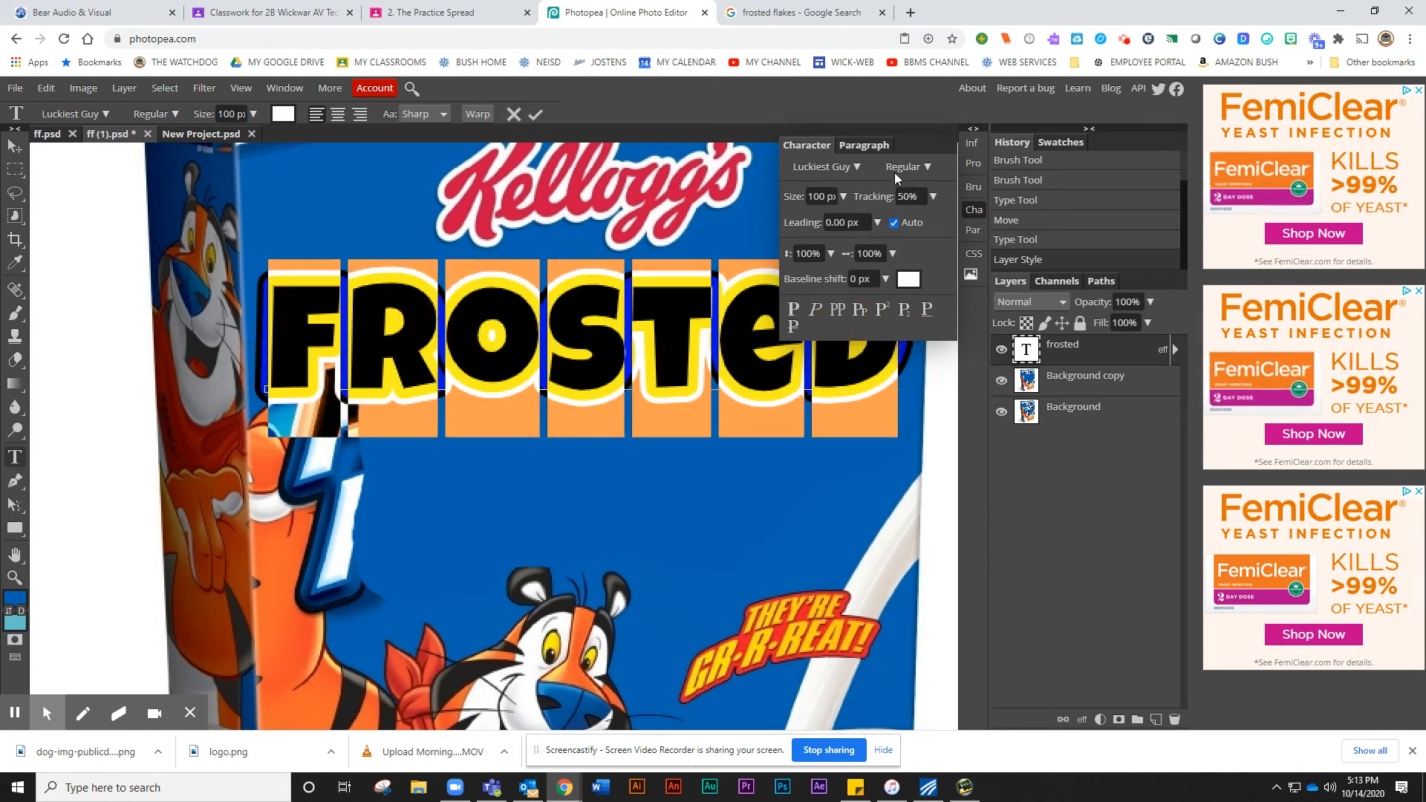
{"action": "left_click", "coordinate": [478, 116]}
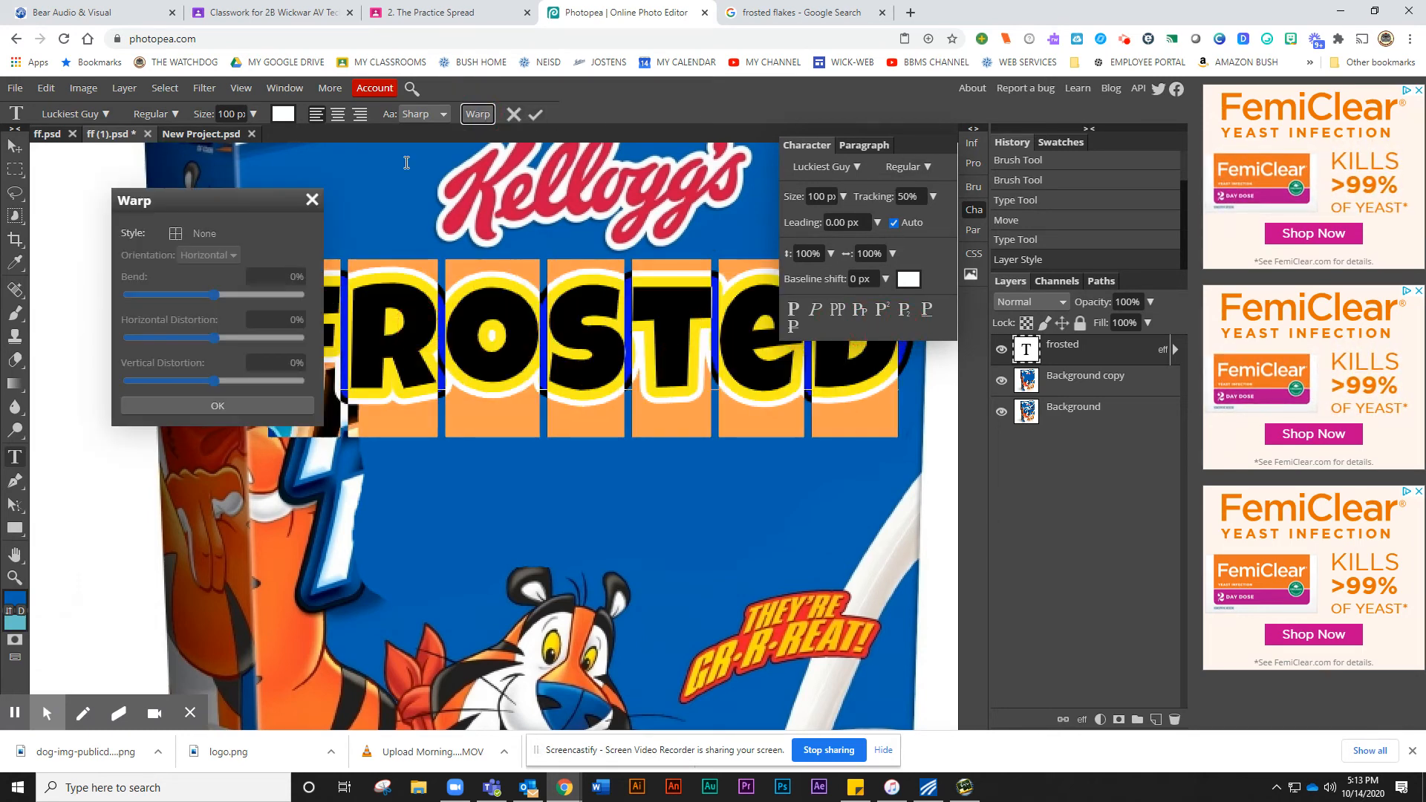
{"action": "left_click", "coordinate": [187, 234]}
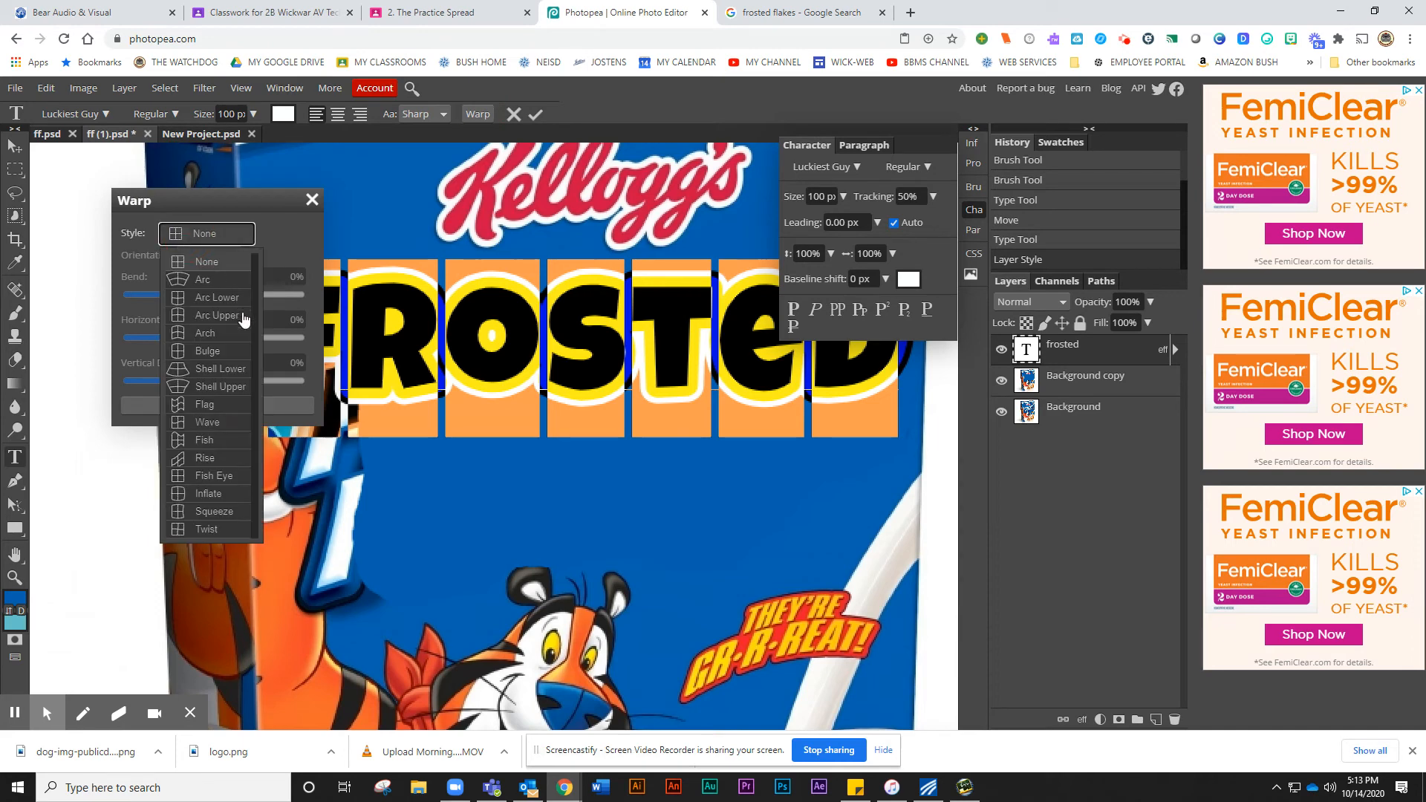
{"action": "left_click", "coordinate": [206, 458]}
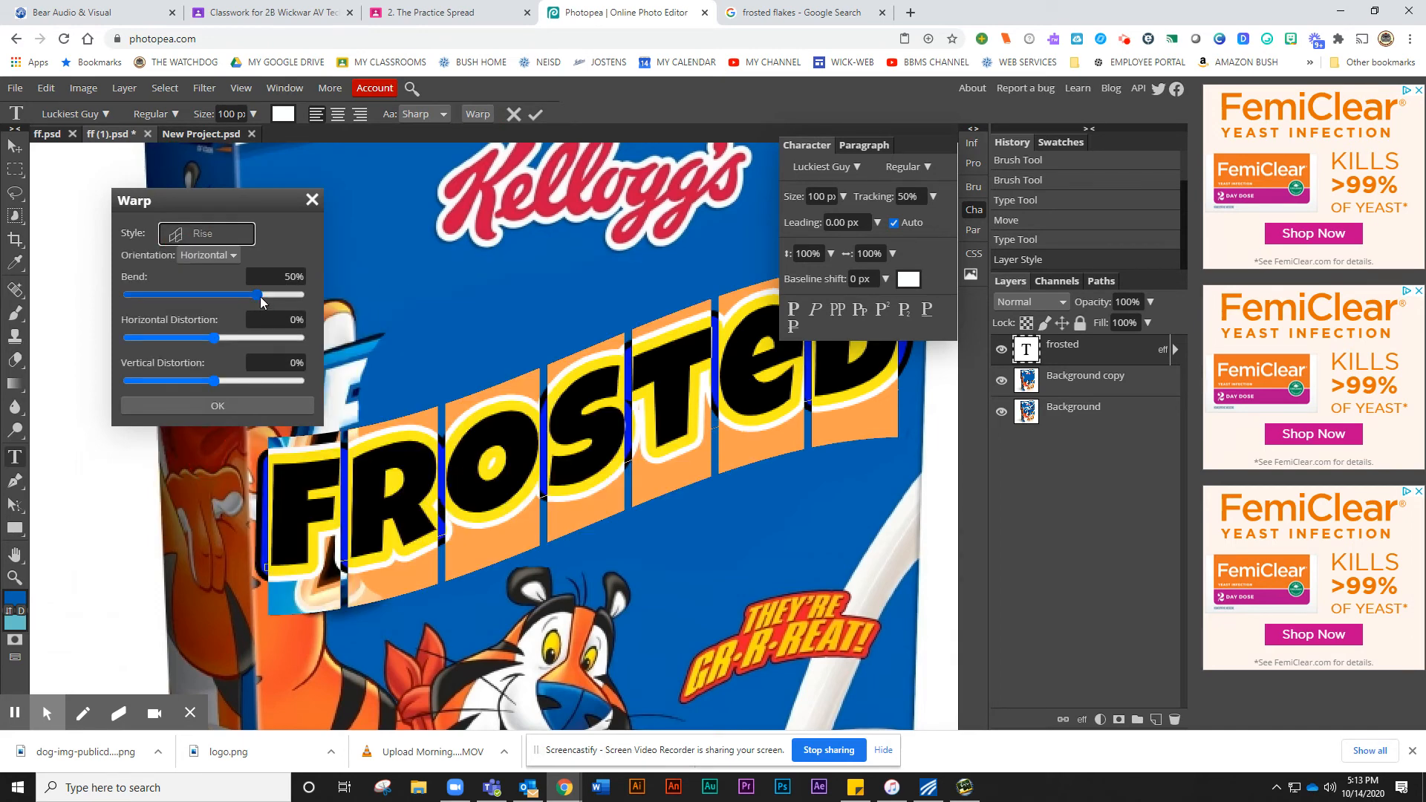
{"action": "left_click_drag", "start_coordinate": [261, 301], "coordinate": [227, 297]}
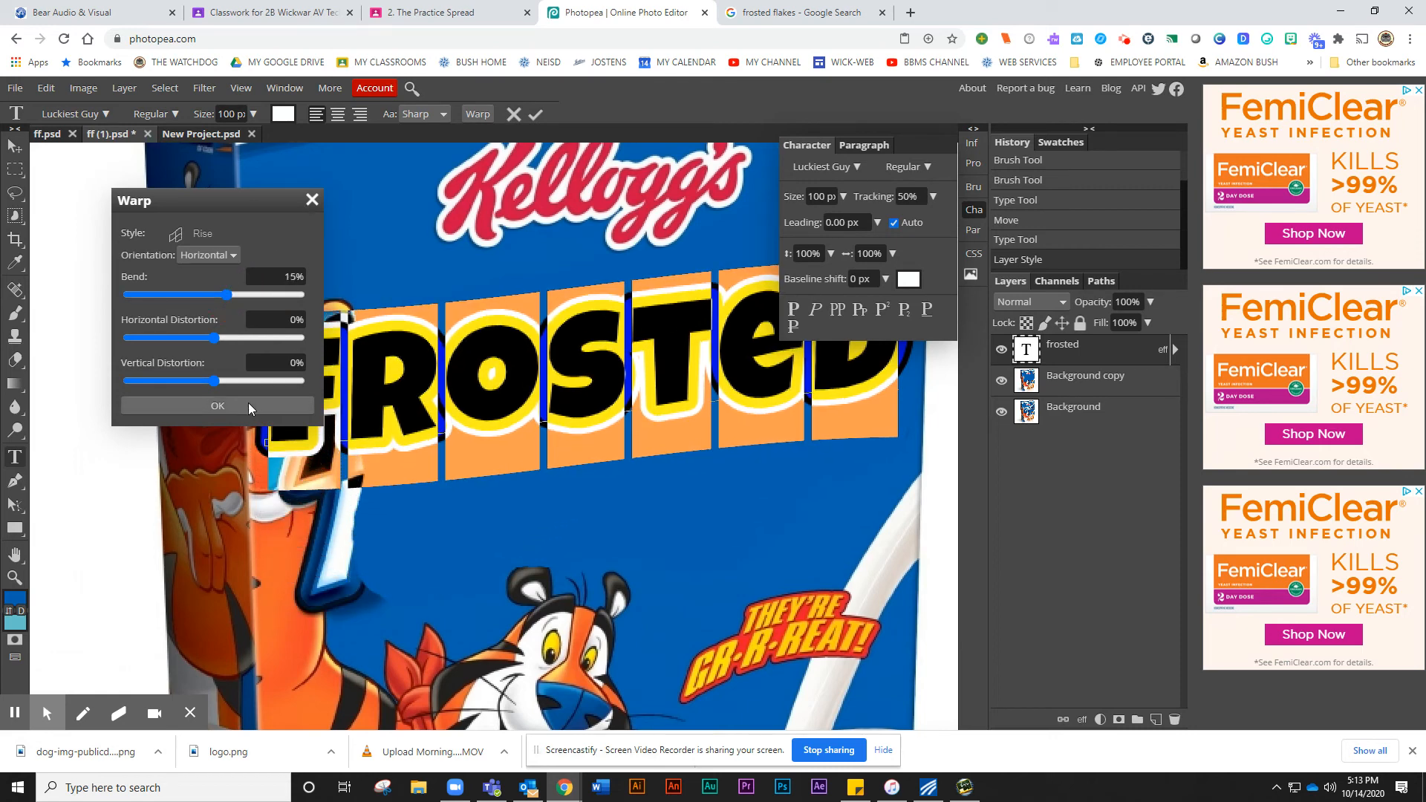
{"action": "left_click", "coordinate": [218, 405]}
Narrow the frosted text to about 88% width, rotate it about -5.3°, and move it over the remaining old lettering by the tiger's hand.
{"action": "left_click", "coordinate": [14, 147]}
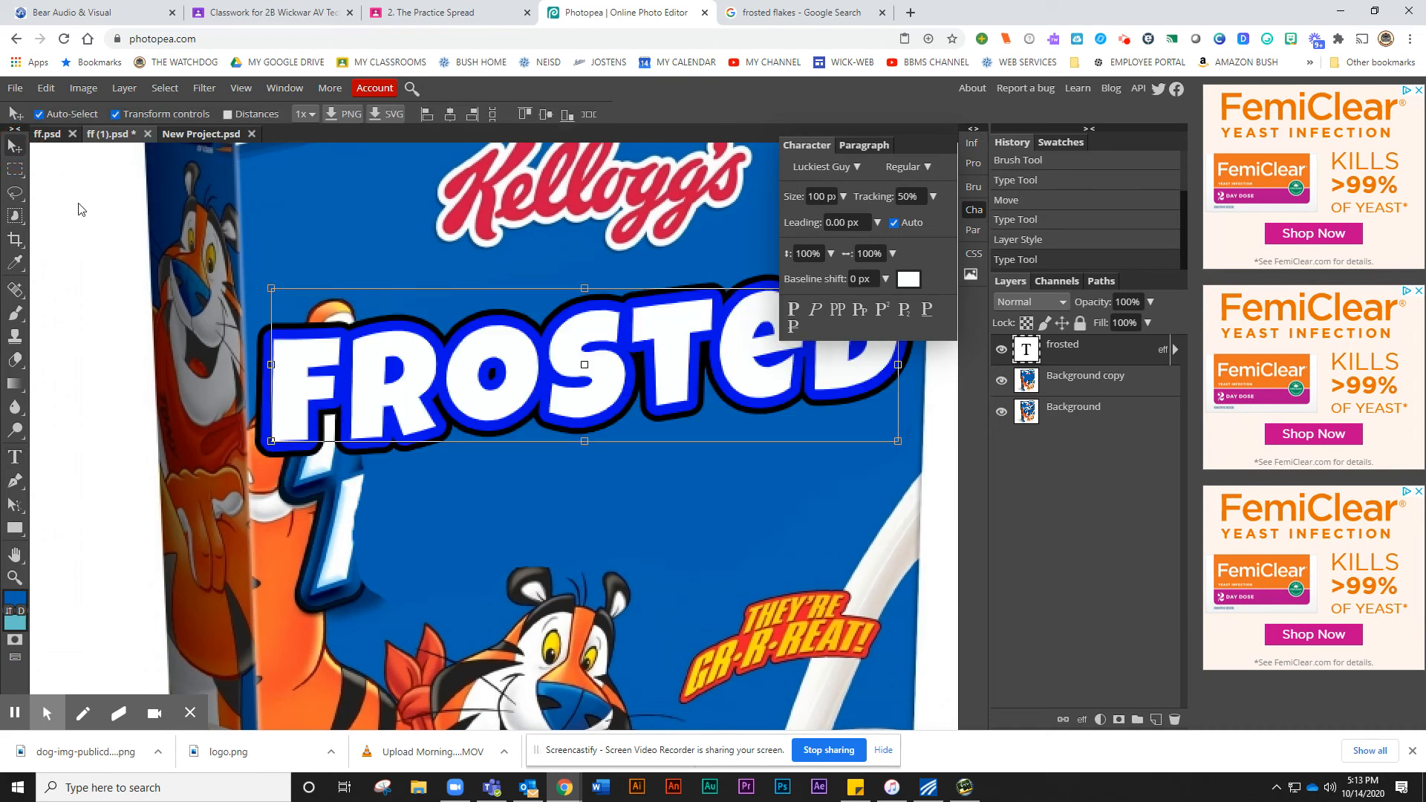
{"action": "left_click_drag", "start_coordinate": [274, 366], "coordinate": [344, 365]}
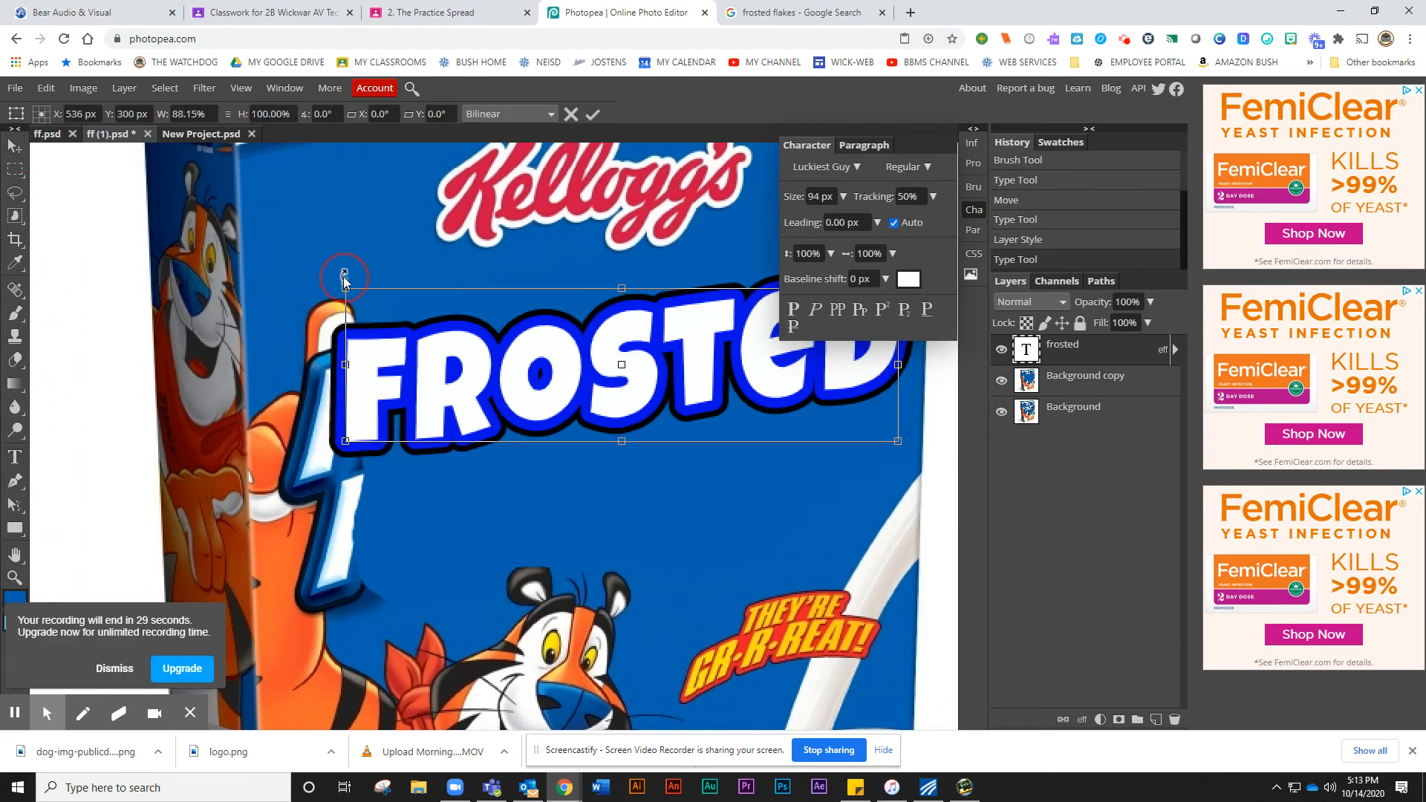
{"action": "left_click_drag", "start_coordinate": [343, 278], "coordinate": [333, 306]}
{"action": "left_click_drag", "start_coordinate": [571, 384], "coordinate": [518, 384]}
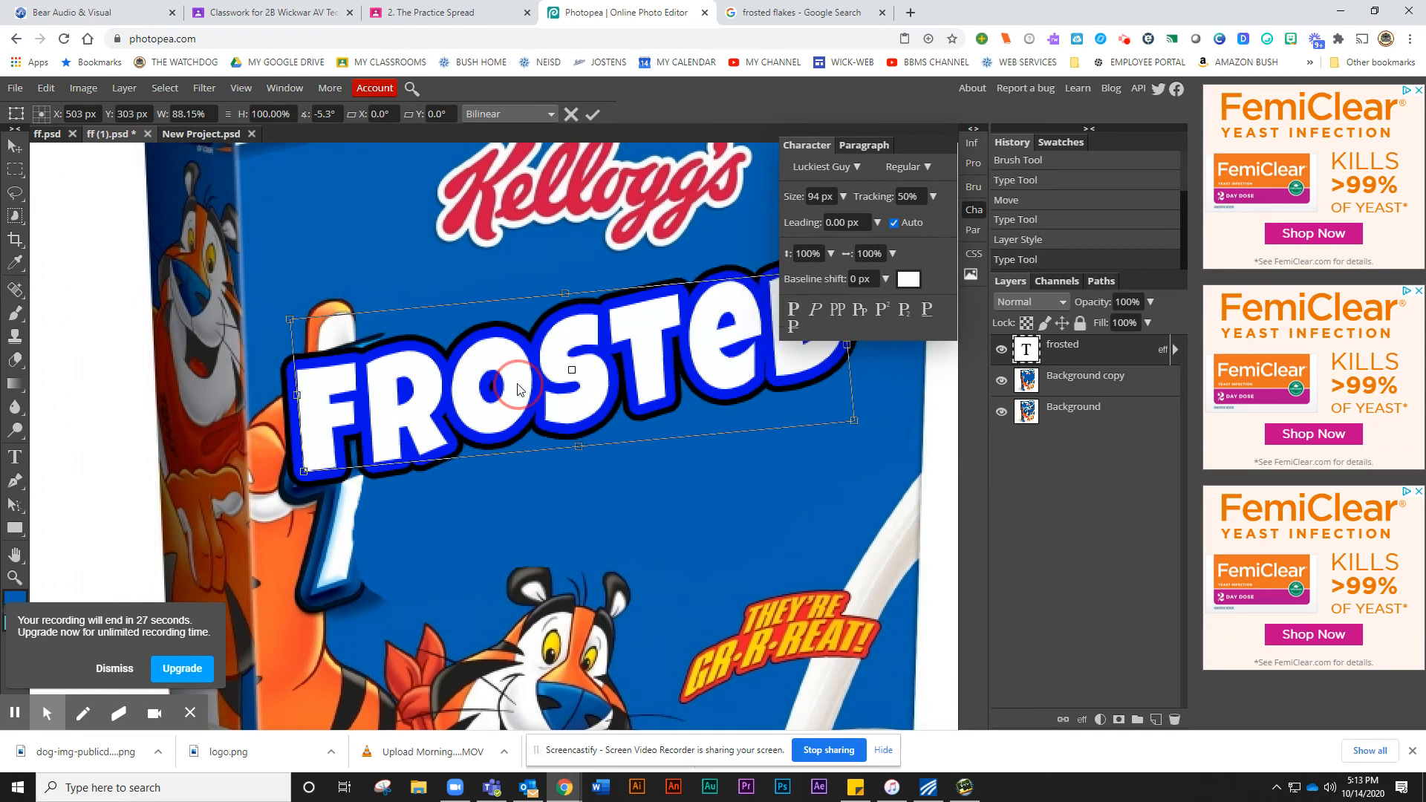
{"action": "left_click", "coordinate": [15, 170]}
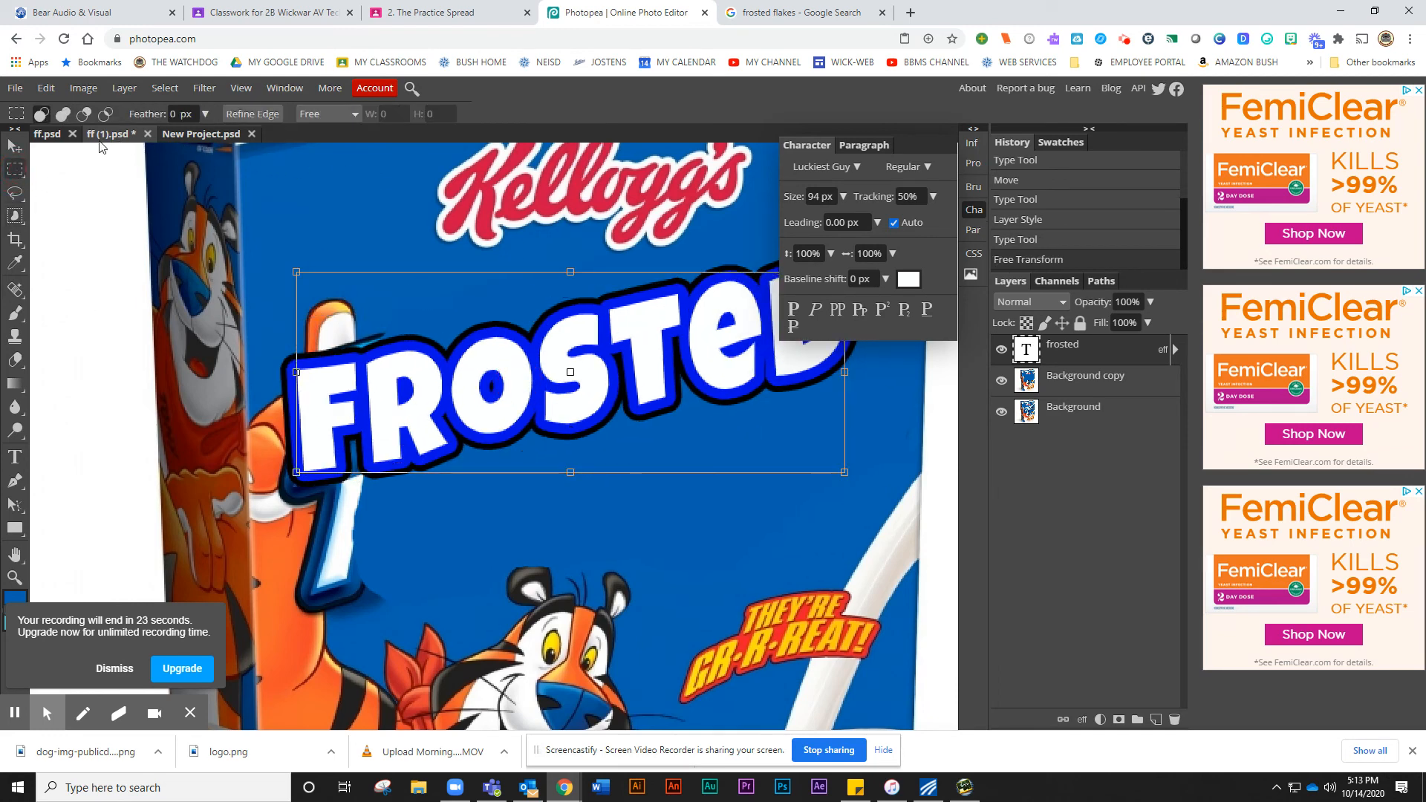
Switch to the ff.psd document and examine the finished FROSTED SNAKES box up close.
{"action": "left_click", "coordinate": [44, 134]}
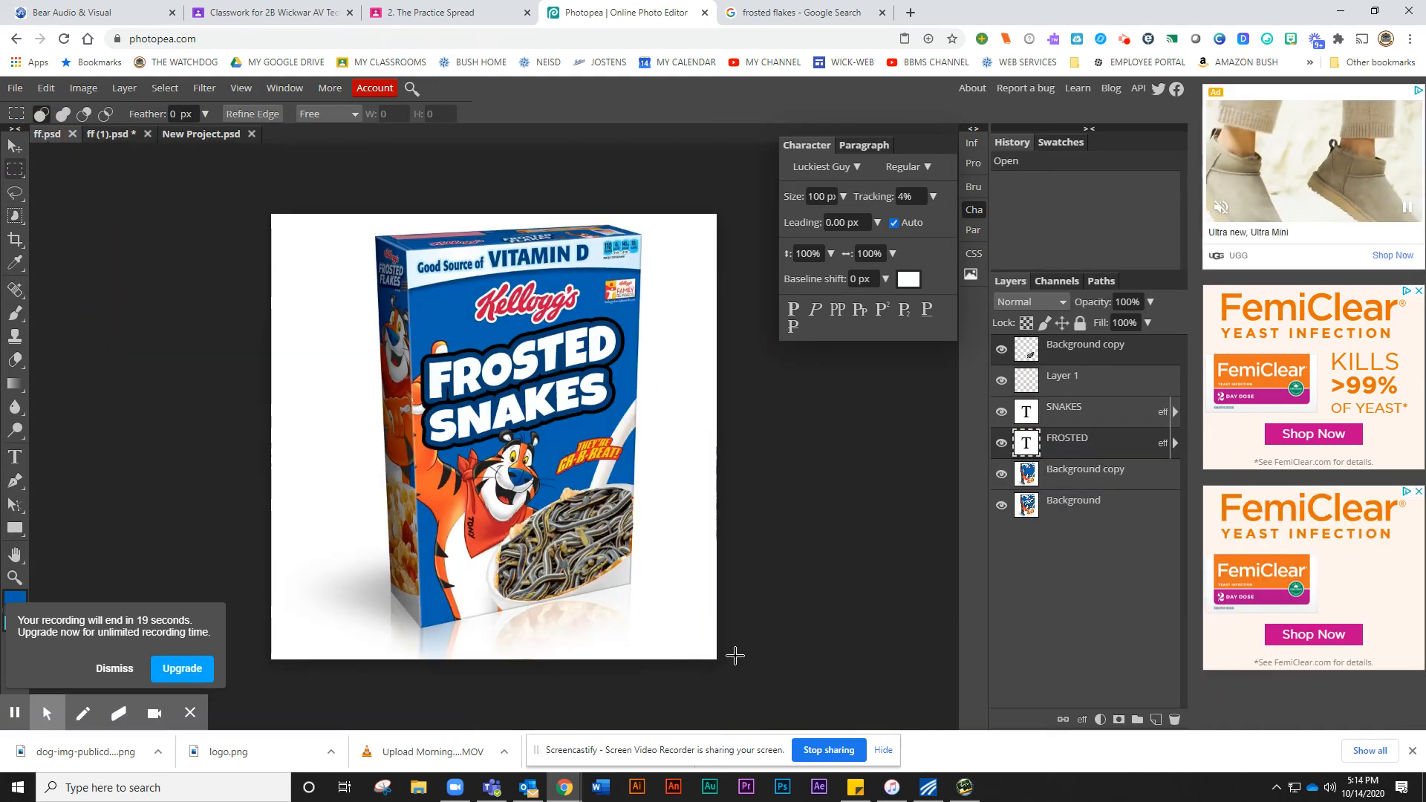
{"action": "key", "text": "ctrl+plus"}
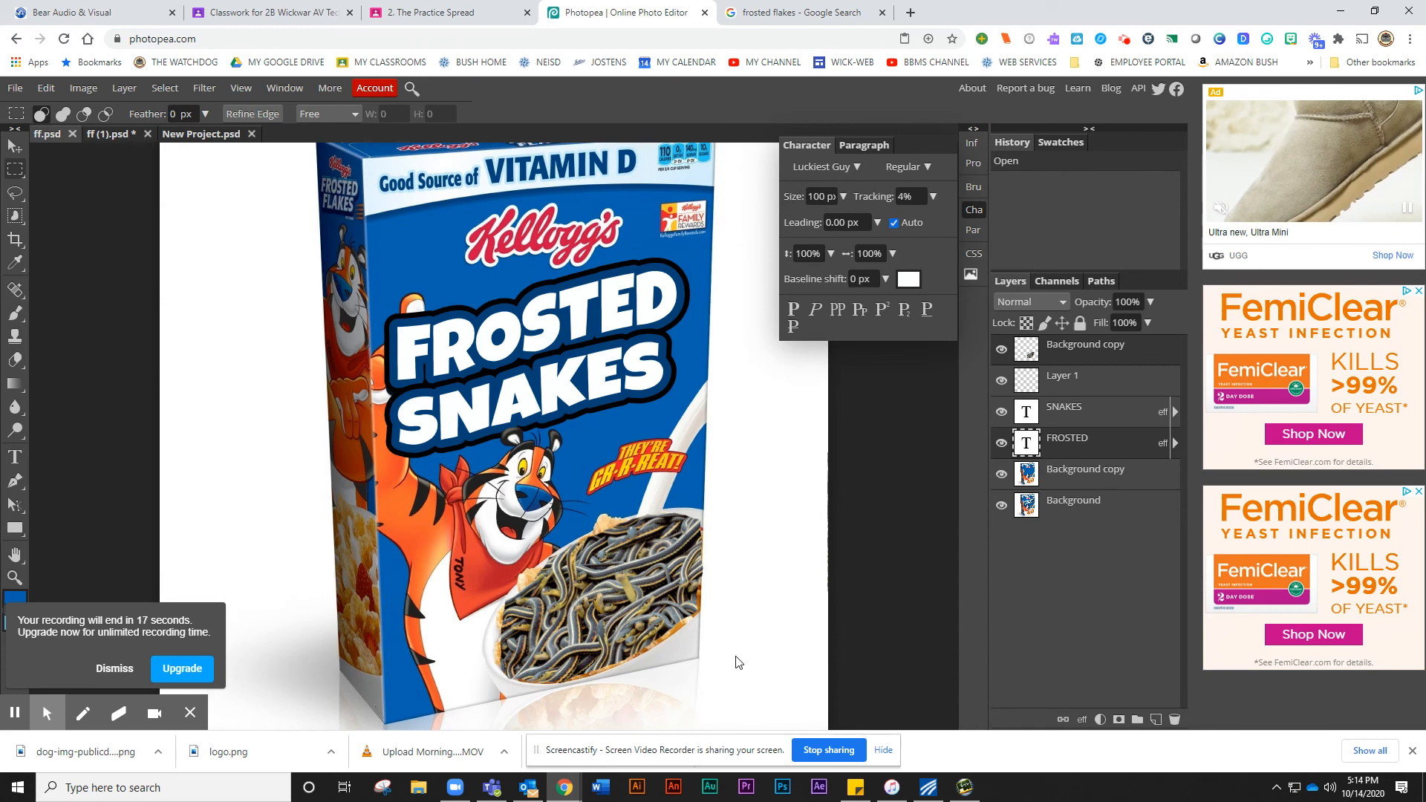